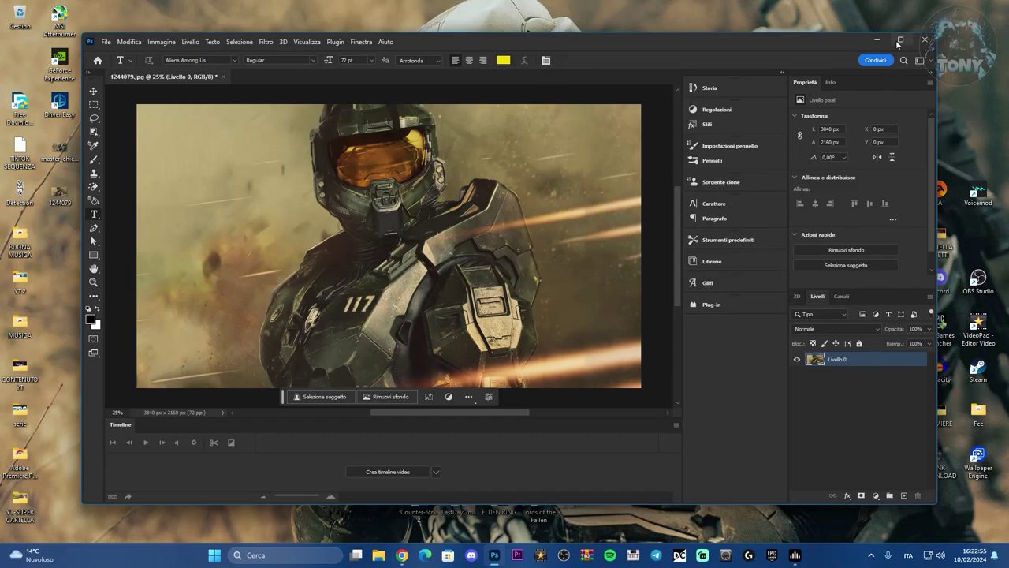
Step: Maximize the Photoshop window so the Master Chief photo and panels fill the screen
left_click(900, 39)
left_click(155, 6)
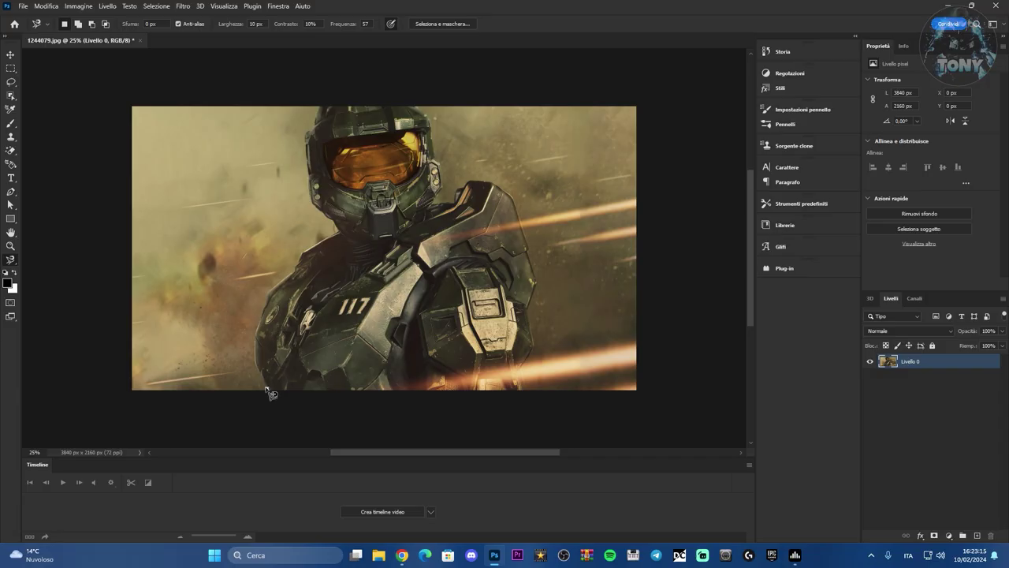
Step: Trace a Magnetic Lasso, then freehand Lasso, selection around Master Chief's helmet and torso
left_click_drag(268, 390, 266, 305)
left_click(11, 82, "alt")
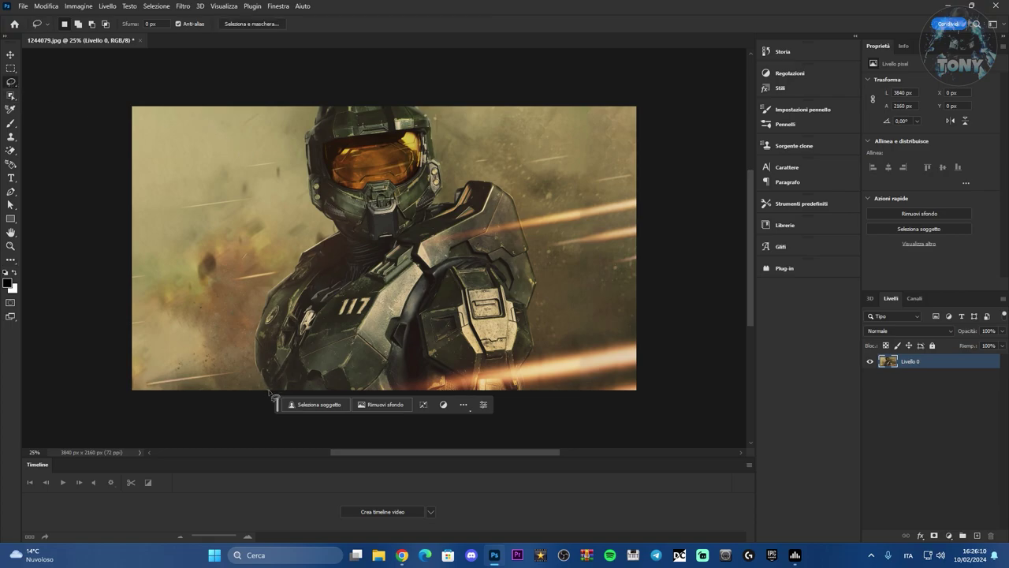
mouse_move(270, 393)
left_mouse_down()
mouse_move(265, 304)
mouse_move(340, 230)
mouse_move(310, 193)
mouse_move(307, 132)
mouse_move(346, 105)
mouse_move(422, 110)
mouse_move(445, 206)
mouse_move(465, 188)
mouse_move(513, 199)
mouse_move(536, 315)
mouse_move(527, 383)
mouse_move(502, 396)
mouse_move(270, 405)
left_mouse_up()
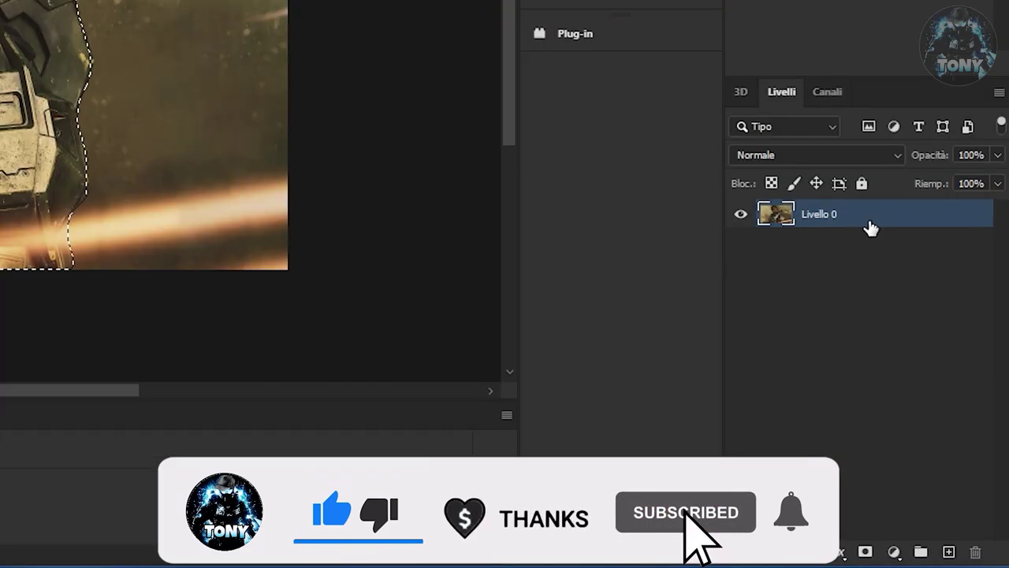
Step: Create Gruppo 1 above Livello 0 and mask it to the soldier selection
left_click(919, 552)
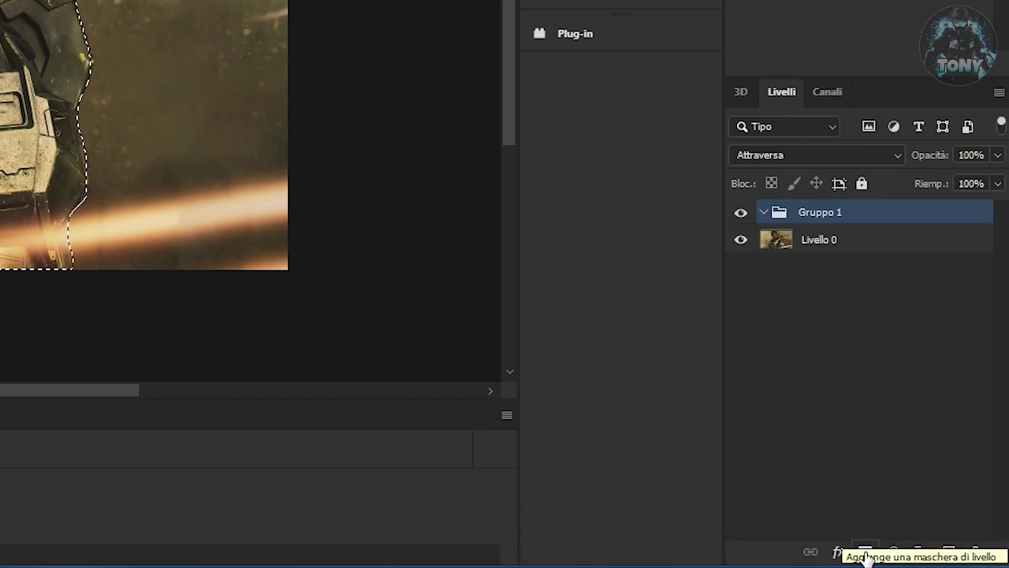
left_click(865, 554)
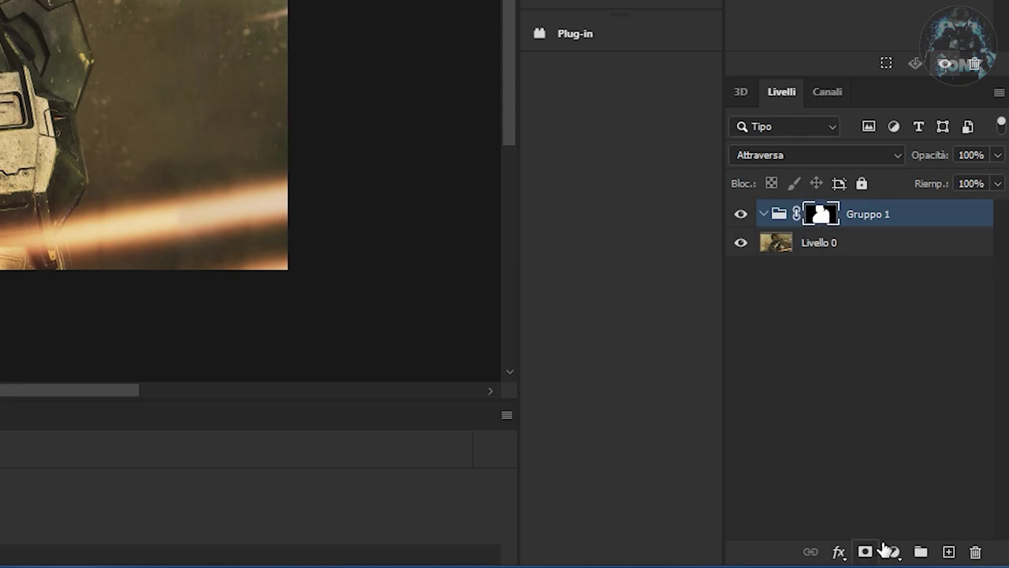
left_click(893, 552)
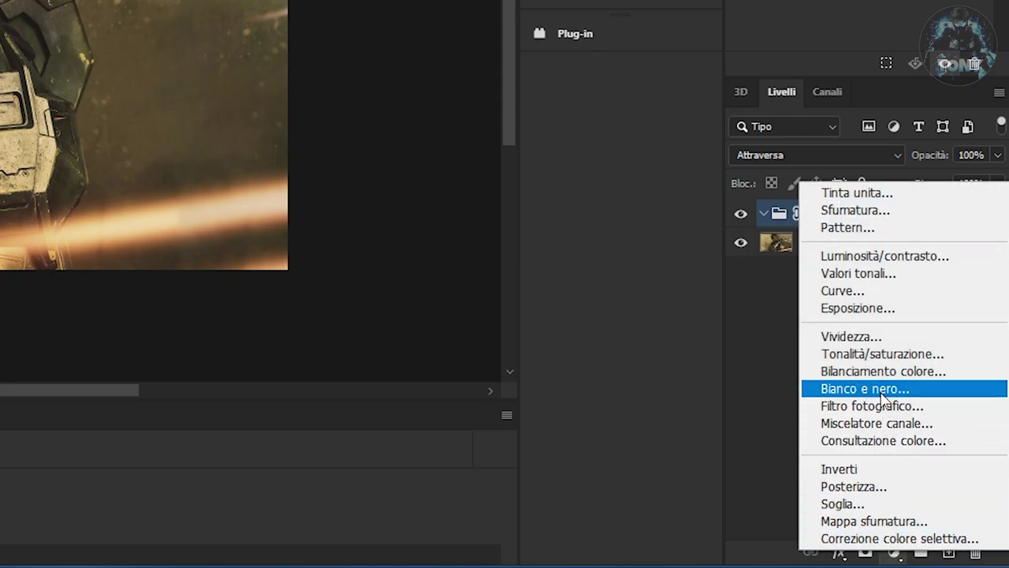
Step: Add Bianco e nero 1 and Mappa sfumatura 1 adjustment layers inside Gruppo 1
left_click(880, 388)
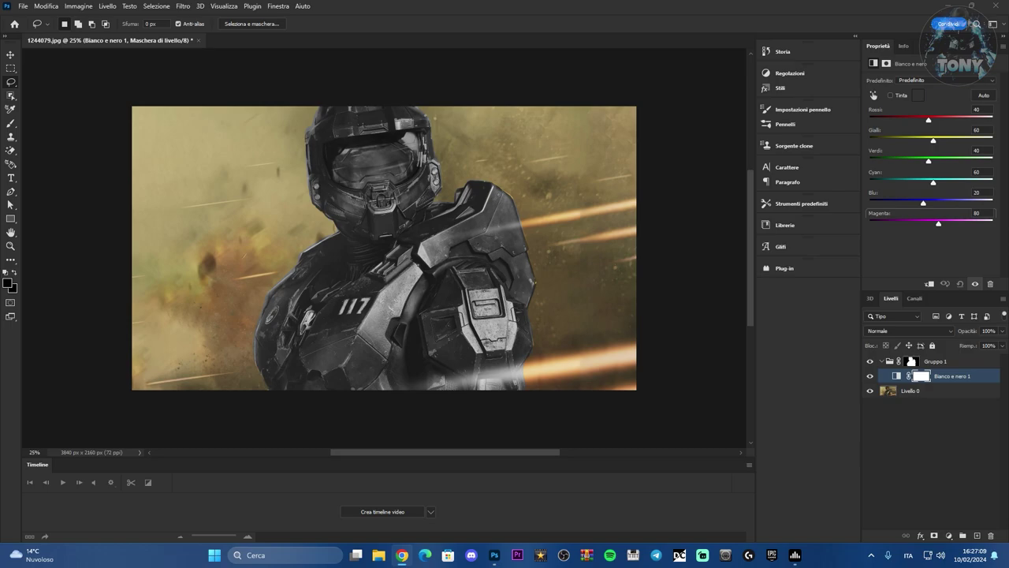
left_click(896, 376)
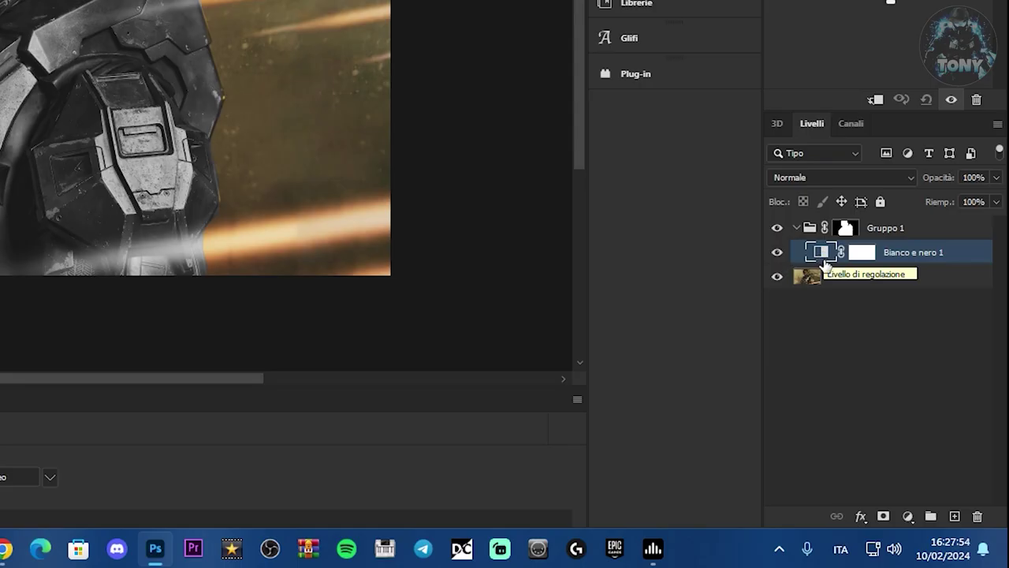
left_click(908, 516)
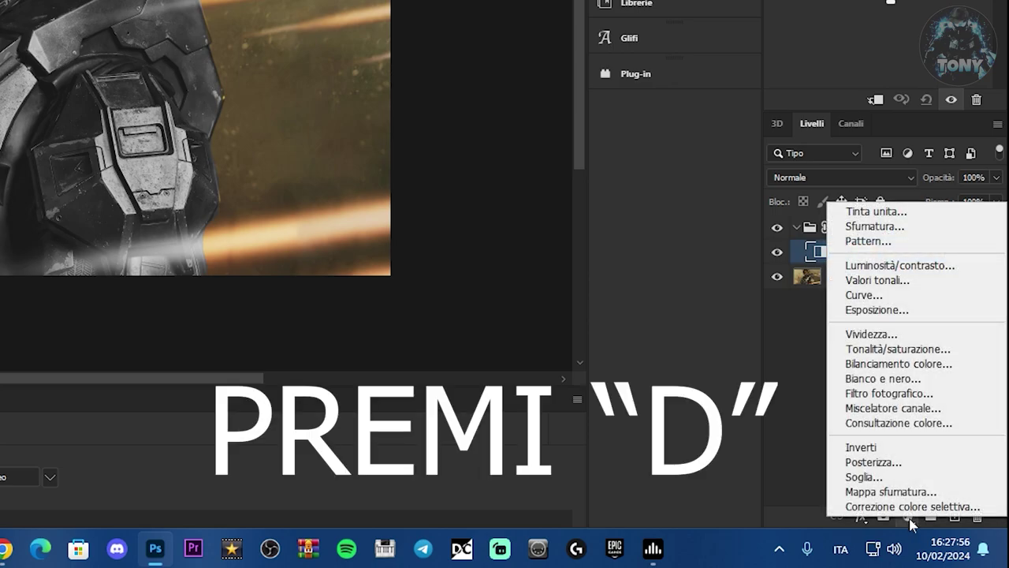
left_click(907, 490)
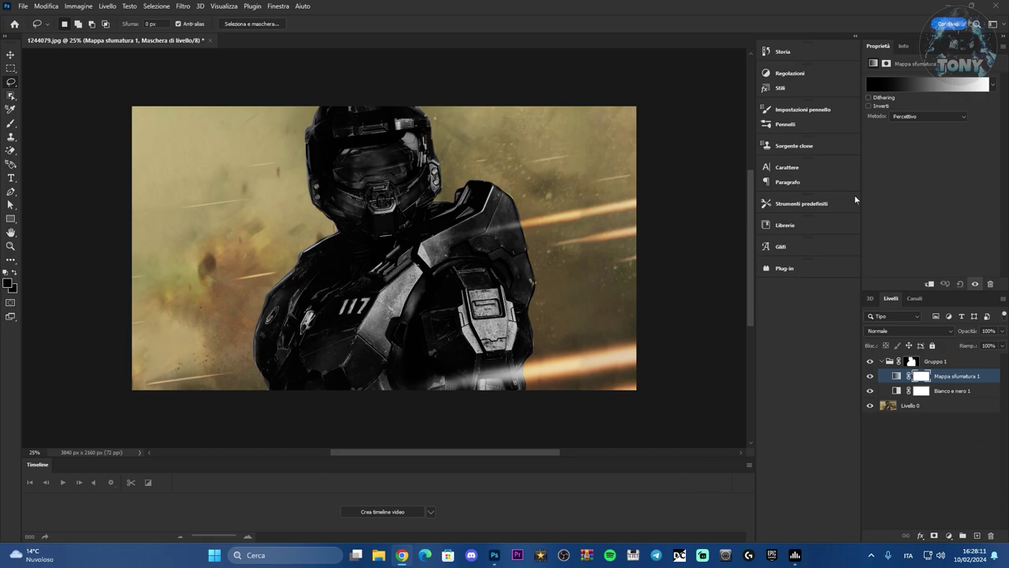
Step: Recolour the gradient map's white stop to blue #051cfb for a black-to-blue gradient
left_click(962, 90)
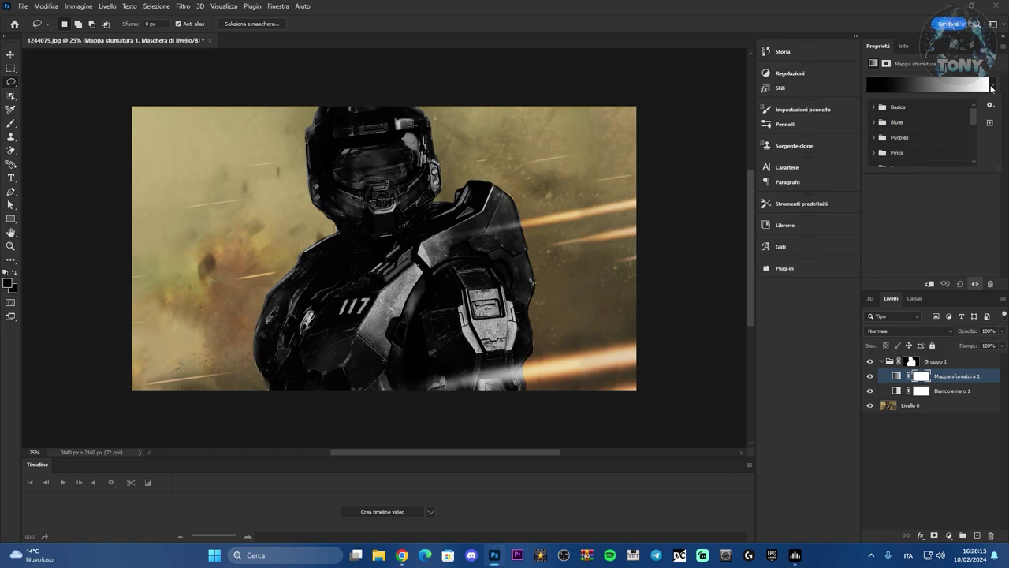
left_click(904, 84)
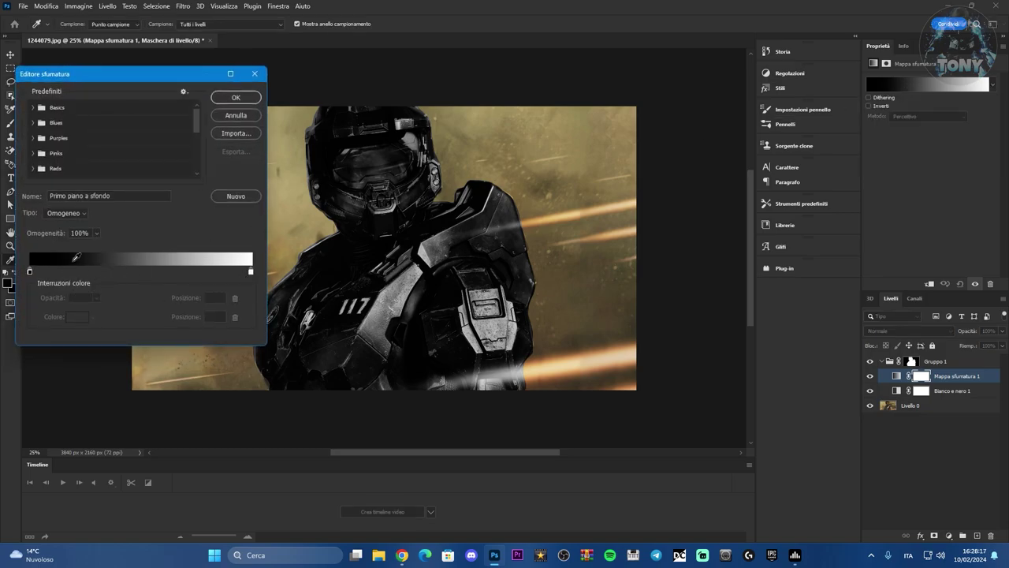
left_click(250, 270)
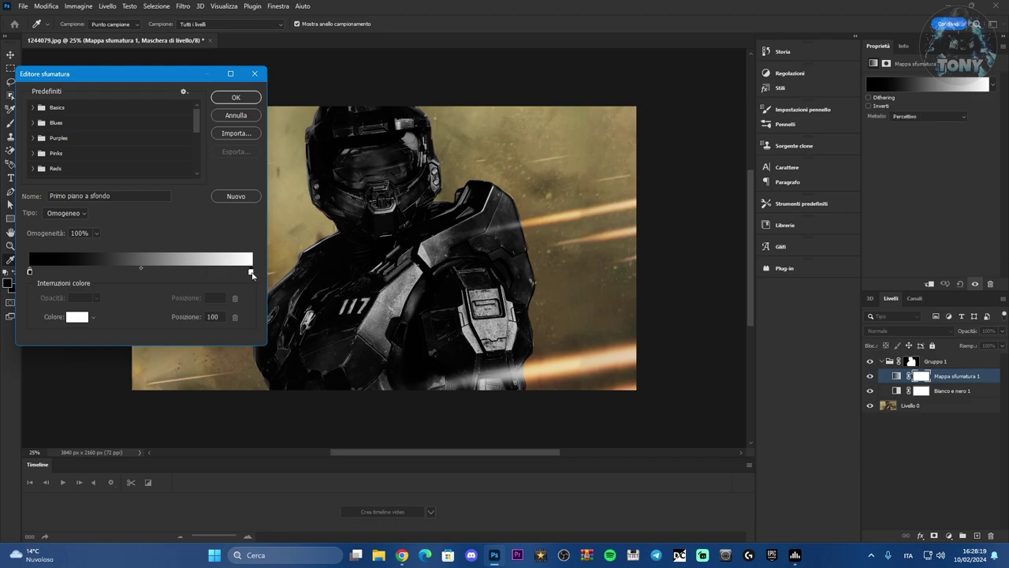
left_click(83, 317)
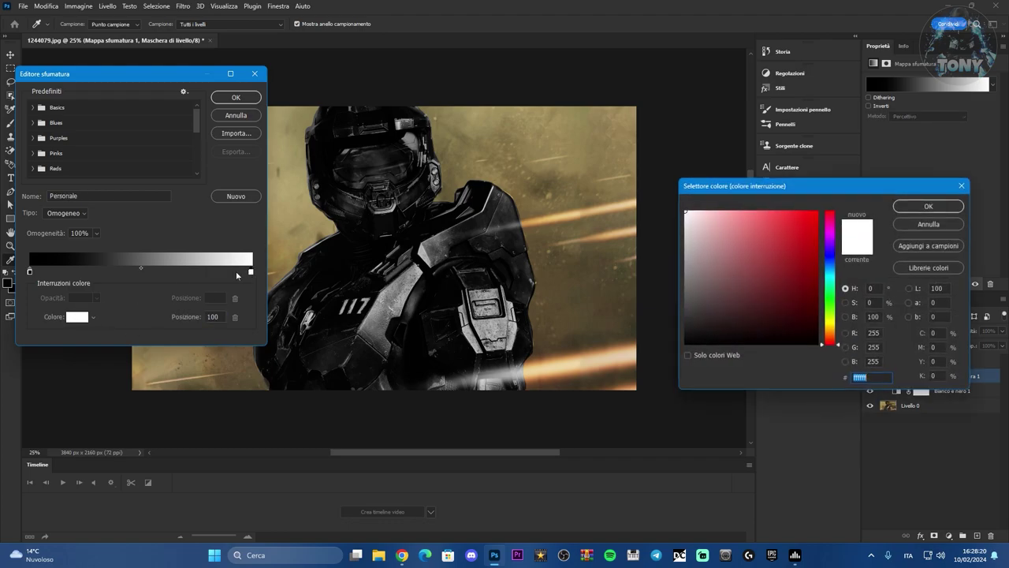
left_click(828, 258)
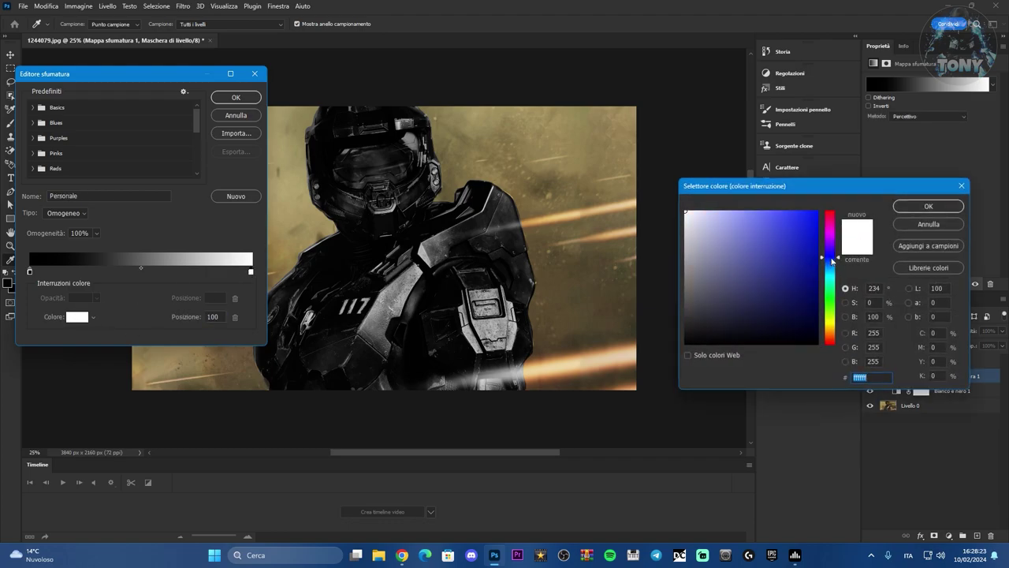
left_click(816, 212)
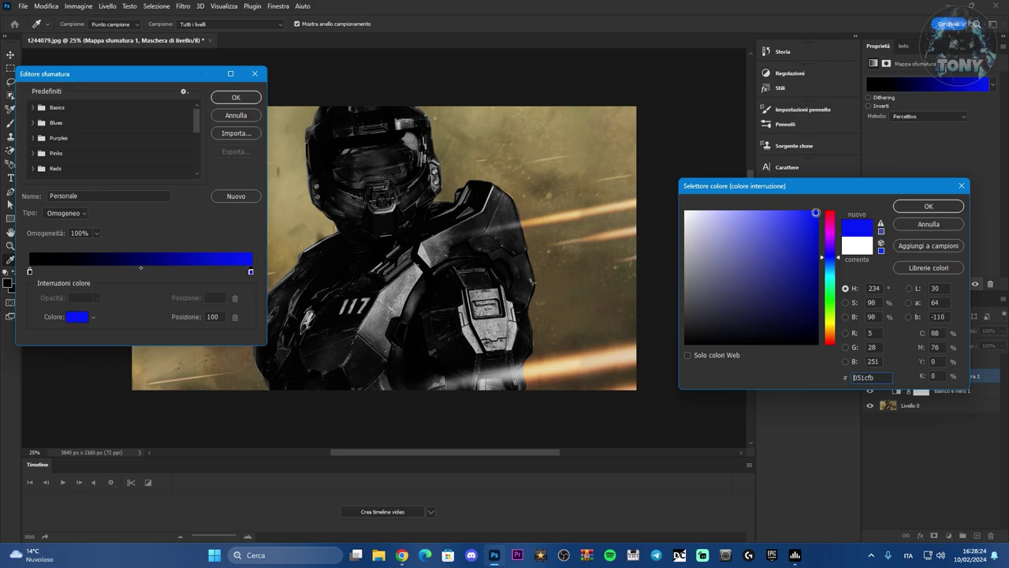
left_click(911, 208)
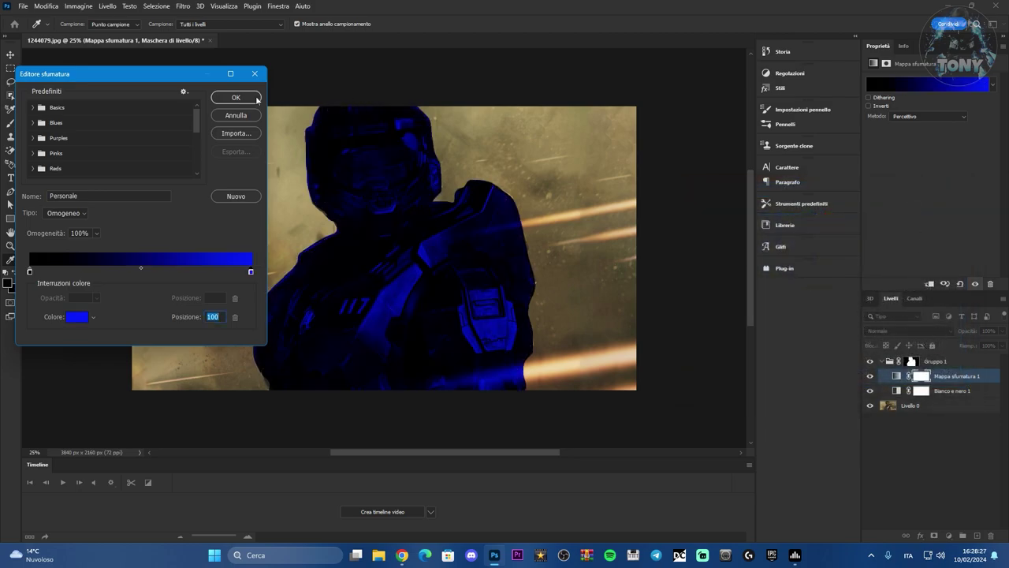
left_click(257, 100)
left_click(921, 332)
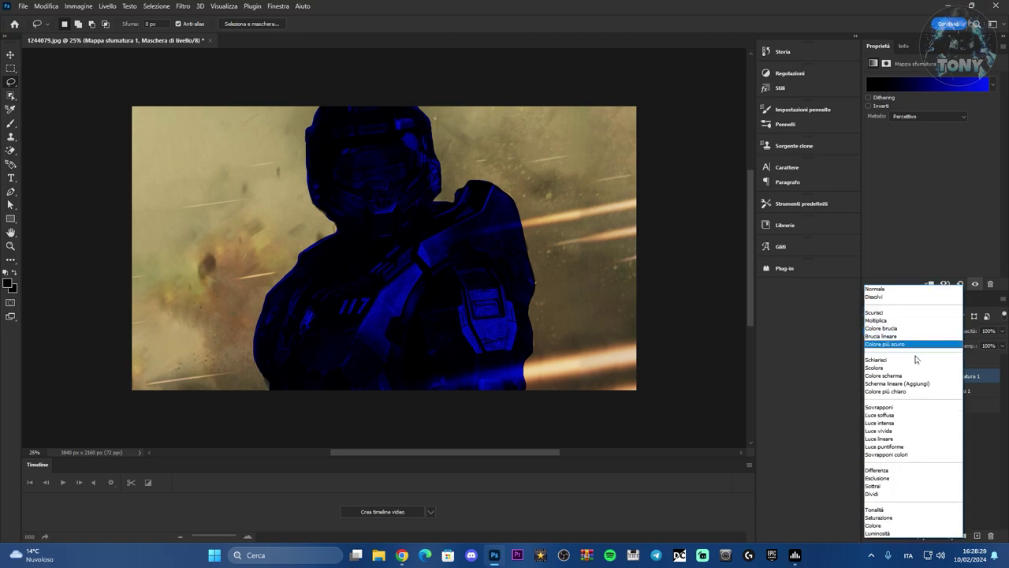
Step: Set Mappa sfumatura 1 to Luce intensa at 80% opacity and target its mask
left_click(898, 424)
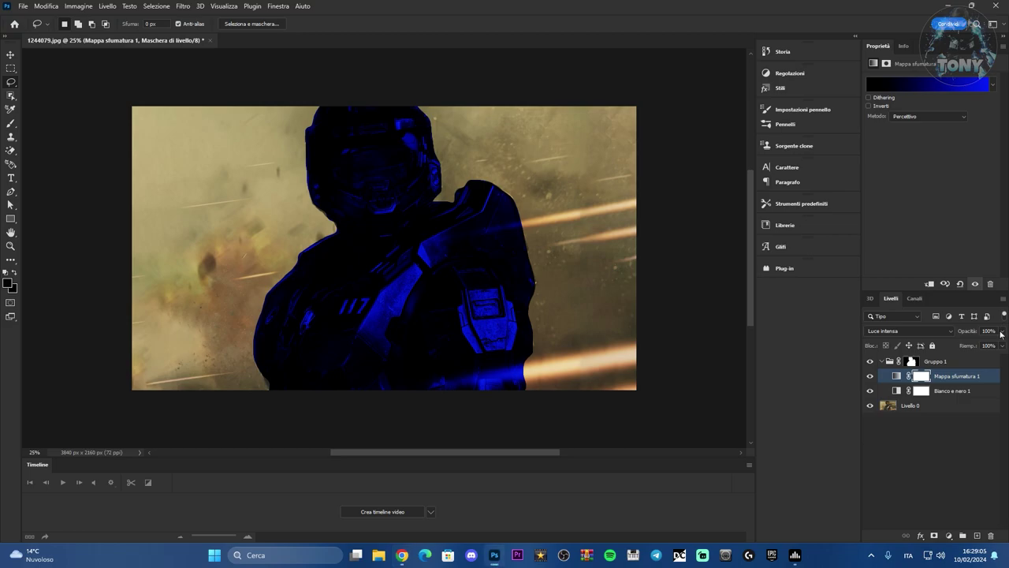
left_click(1001, 331)
left_click_drag(1001, 345, 993, 345)
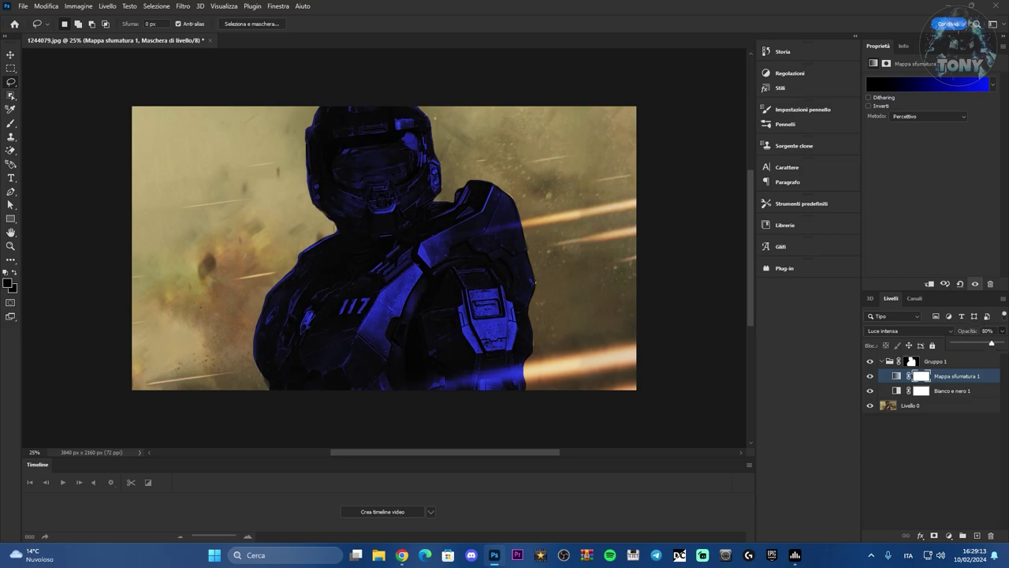
key("Return")
left_click(920, 377)
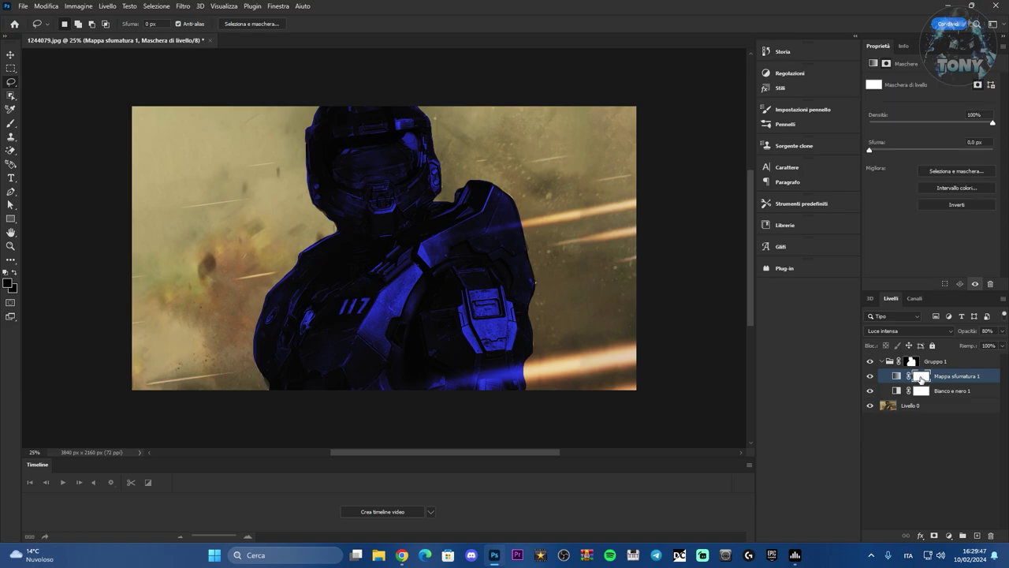
Step: Select the Brush, check its size settings, and set a near-black foreground colour
left_click(10, 124)
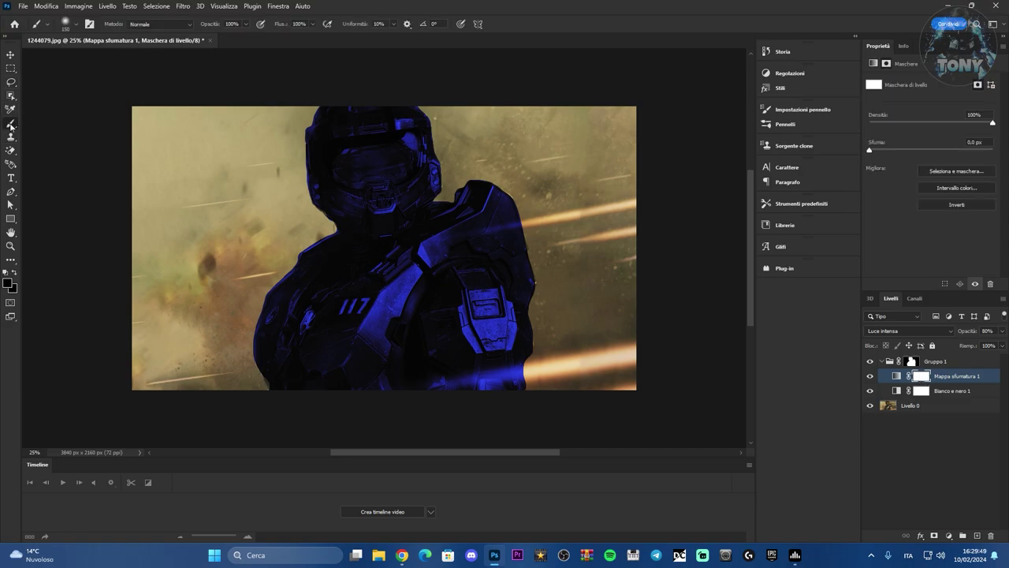
left_click(76, 26)
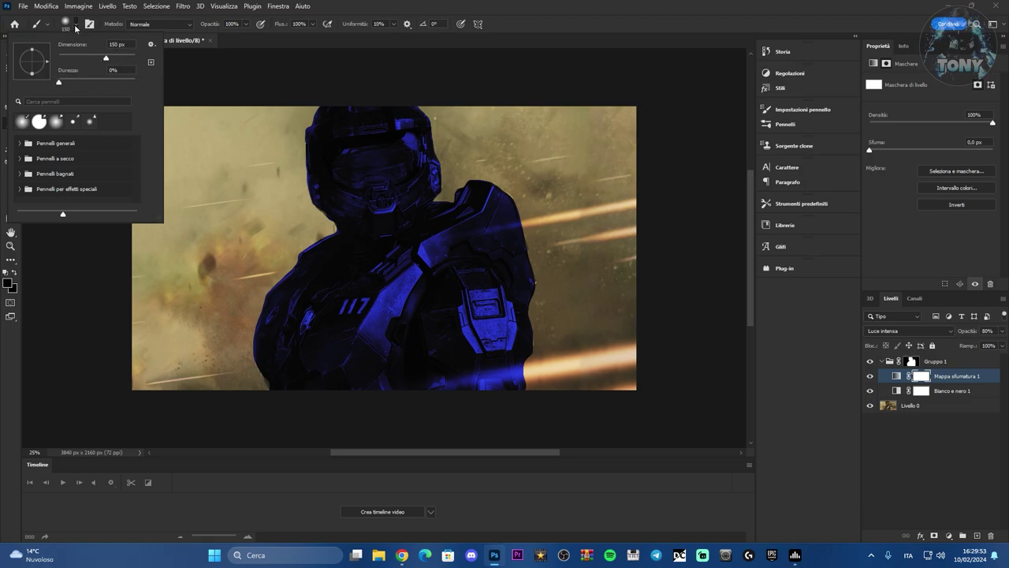
left_click(76, 26)
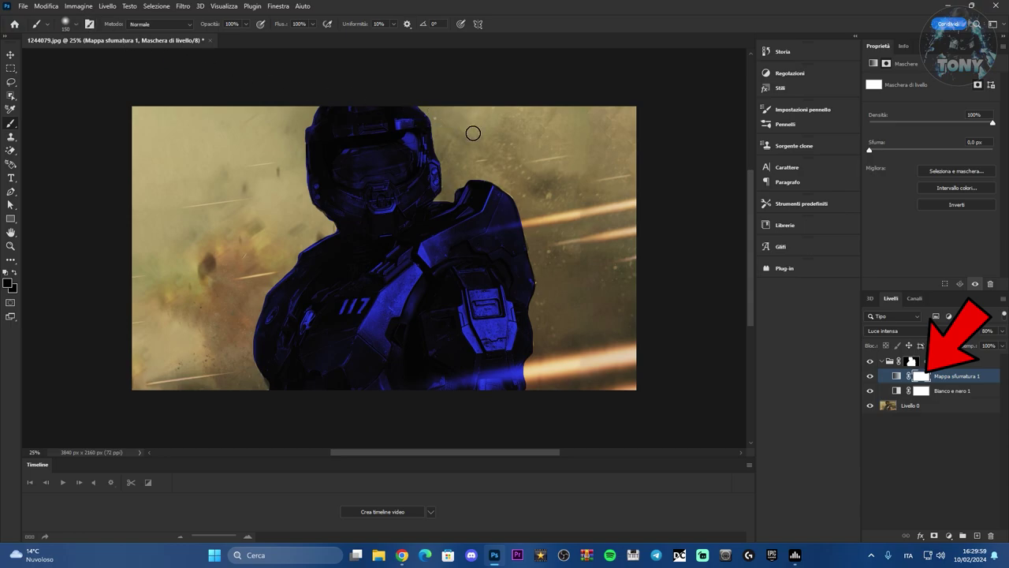
left_click(9, 285)
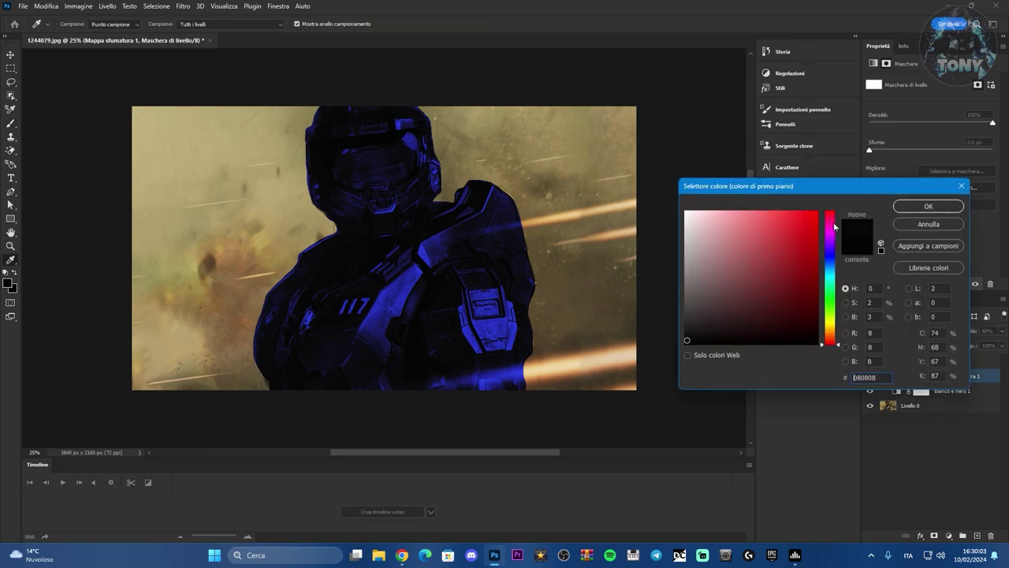
left_click(929, 208)
Step: Paint the mask over the helmet top, forearm plate and helmet edge to remove blue
mouse_move(404, 130)
left_mouse_down()
mouse_move(383, 108)
mouse_move(412, 114)
mouse_move(419, 151)
mouse_move(439, 164)
mouse_move(392, 118)
mouse_move(345, 108)
mouse_move(418, 160)
mouse_move(397, 149)
mouse_move(387, 159)
mouse_move(414, 185)
mouse_move(418, 213)
mouse_move(450, 214)
mouse_move(477, 189)
mouse_move(505, 197)
mouse_move(517, 263)
mouse_move(515, 385)
mouse_move(522, 320)
mouse_move(512, 261)
mouse_move(375, 140)
mouse_move(362, 162)
mouse_move(345, 164)
mouse_move(351, 130)
mouse_move(340, 113)
mouse_move(433, 207)
mouse_move(468, 218)
mouse_move(497, 246)
mouse_move(522, 300)
mouse_move(437, 221)
mouse_move(398, 205)
mouse_move(478, 298)
mouse_move(500, 358)
mouse_move(488, 382)
mouse_move(470, 276)
mouse_move(451, 266)
mouse_move(457, 352)
mouse_move(478, 387)
mouse_move(471, 294)
left_mouse_up()
mouse_move(511, 352)
left_mouse_down()
mouse_move(473, 316)
mouse_move(462, 371)
left_mouse_up()
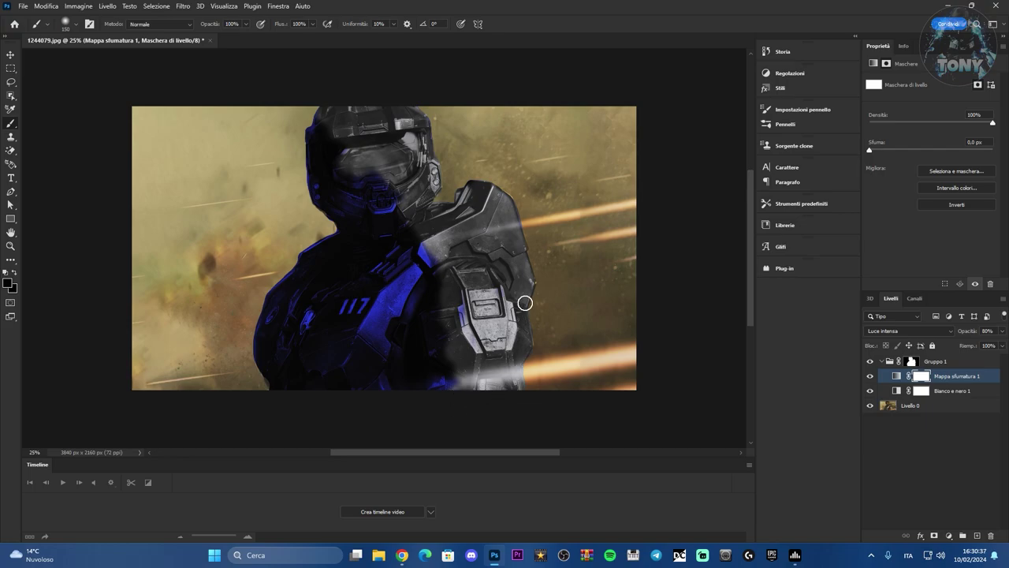
mouse_move(340, 130)
left_mouse_down()
mouse_move(310, 135)
mouse_move(328, 110)
mouse_move(383, 105)
mouse_move(434, 131)
left_mouse_up()
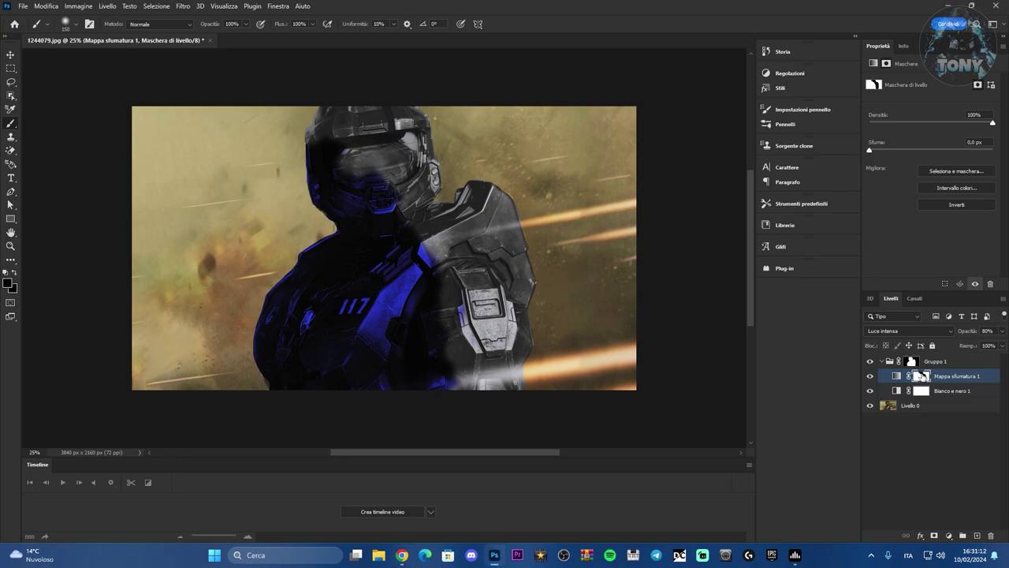
Step: Duplicate the gradient map with Layer via Copy, apply Levels, and invert the copy's mask
left_click(108, 6)
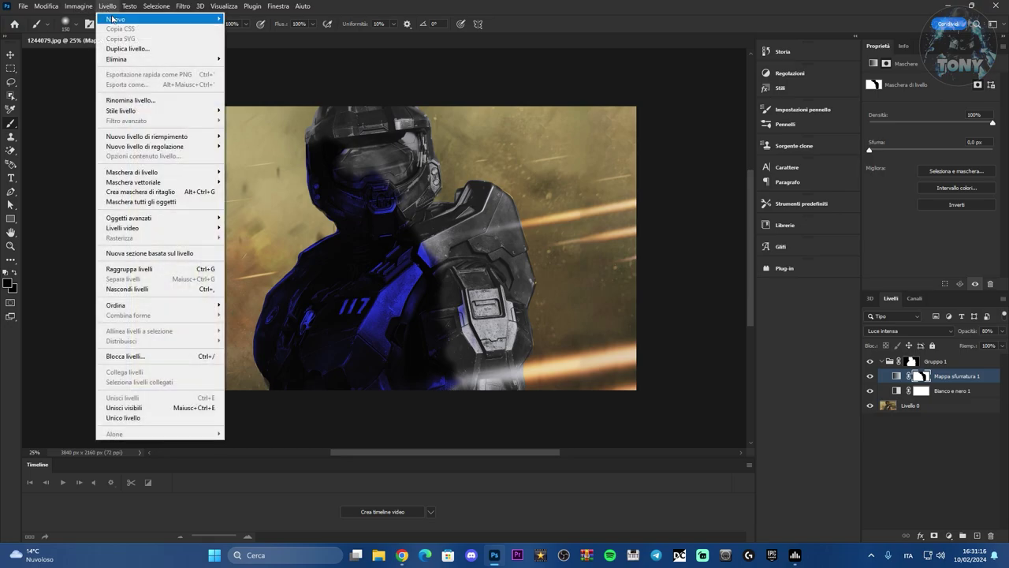
mouse_move(116, 18)
left_click(258, 115)
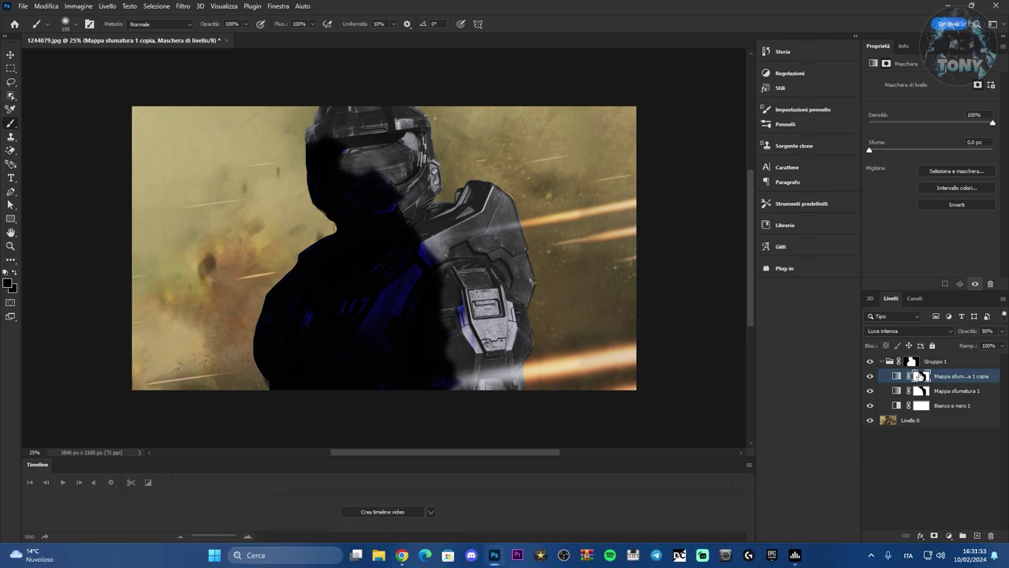
key("ctrl+l")
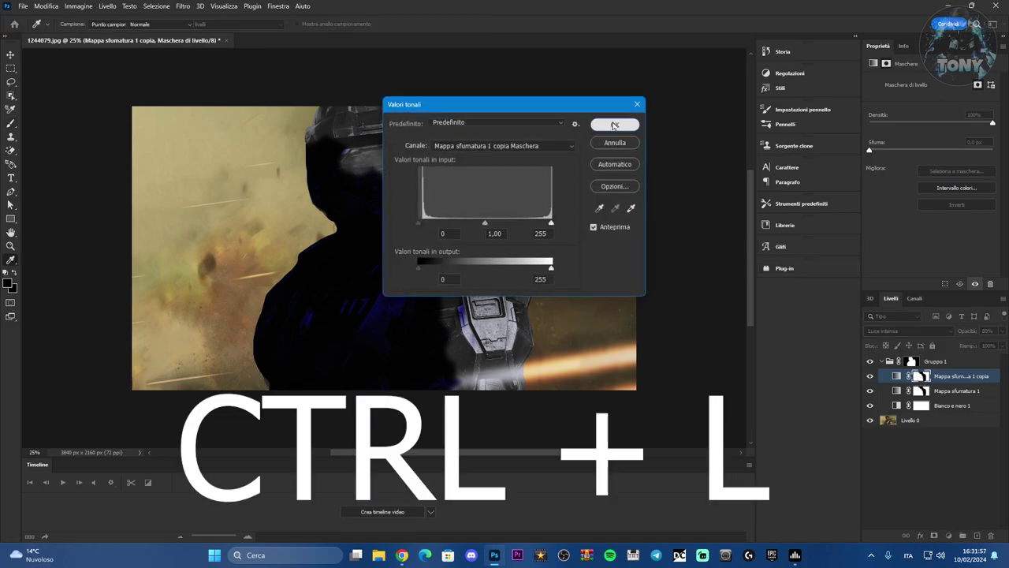
left_click(614, 125)
left_click(79, 6)
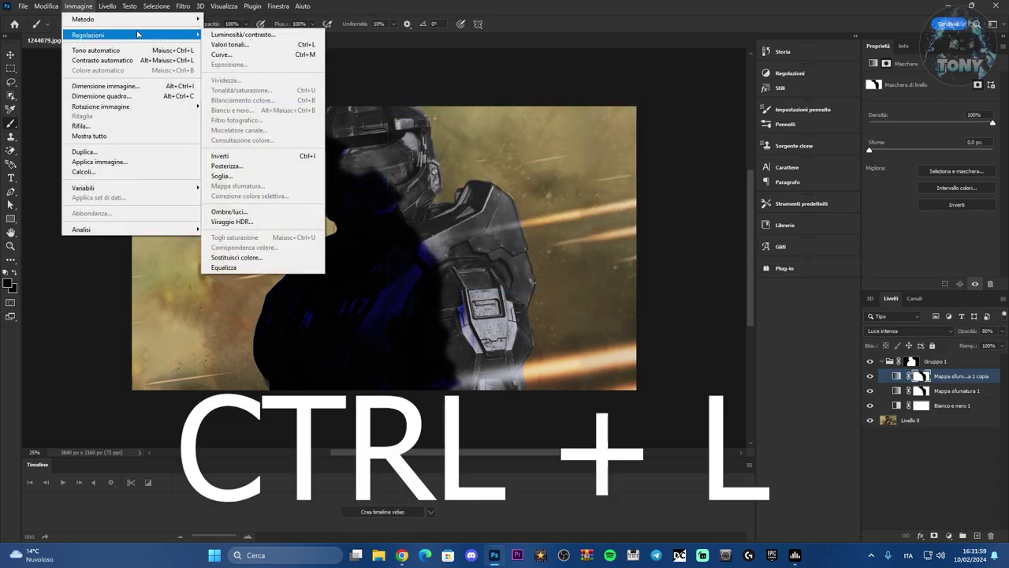
mouse_move(89, 34)
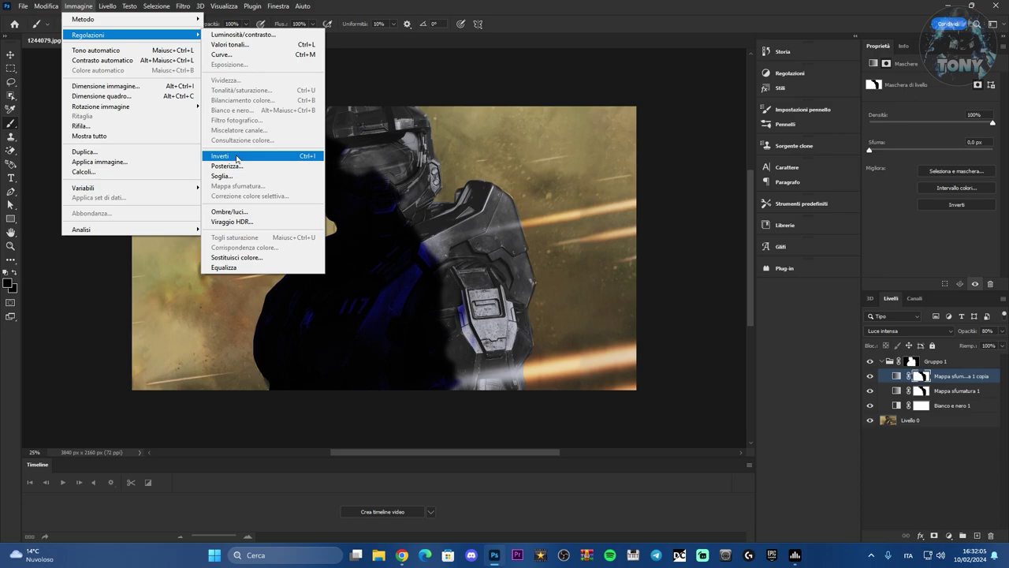
left_click(236, 157)
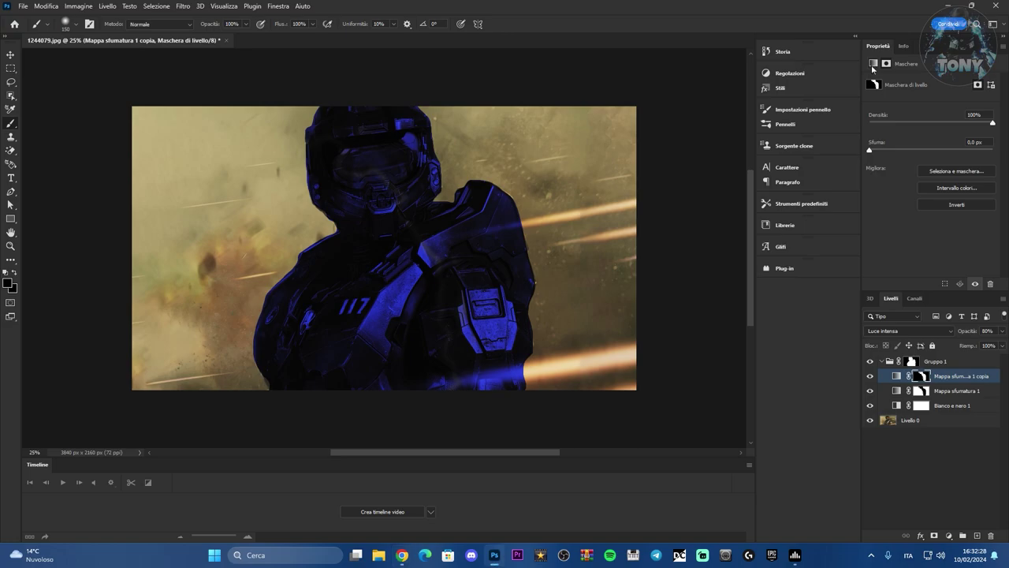
Step: Change the copy's gradient end stop to red f7142f and slide it toward the middle
left_click(872, 64)
left_click(961, 80)
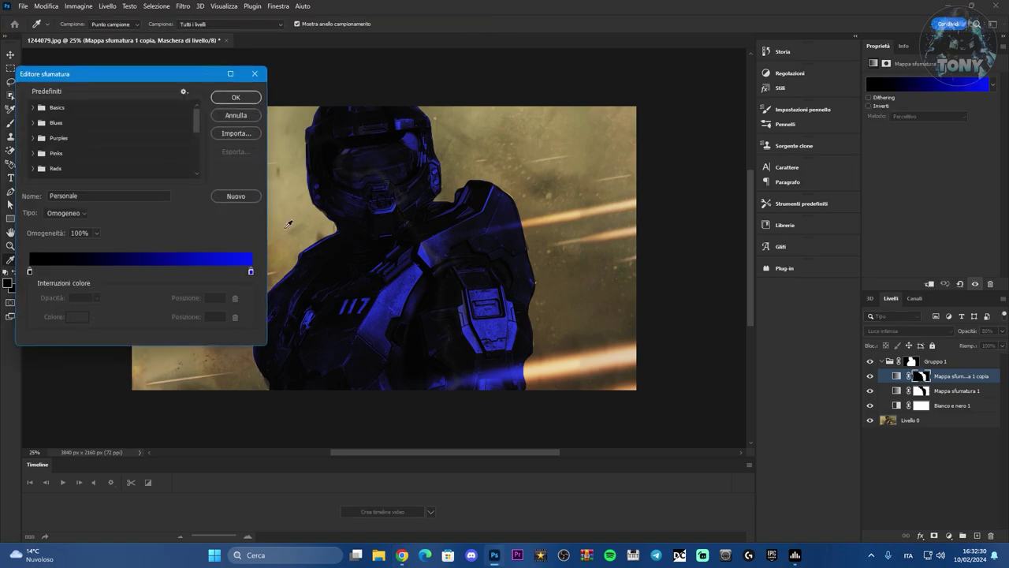
left_click(251, 274)
left_click(77, 316)
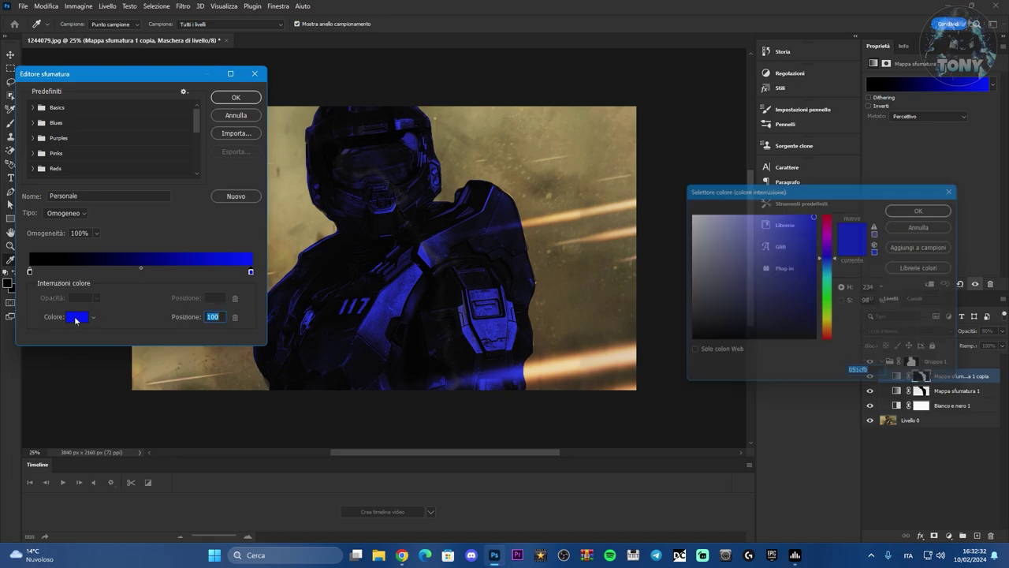
left_click(830, 216)
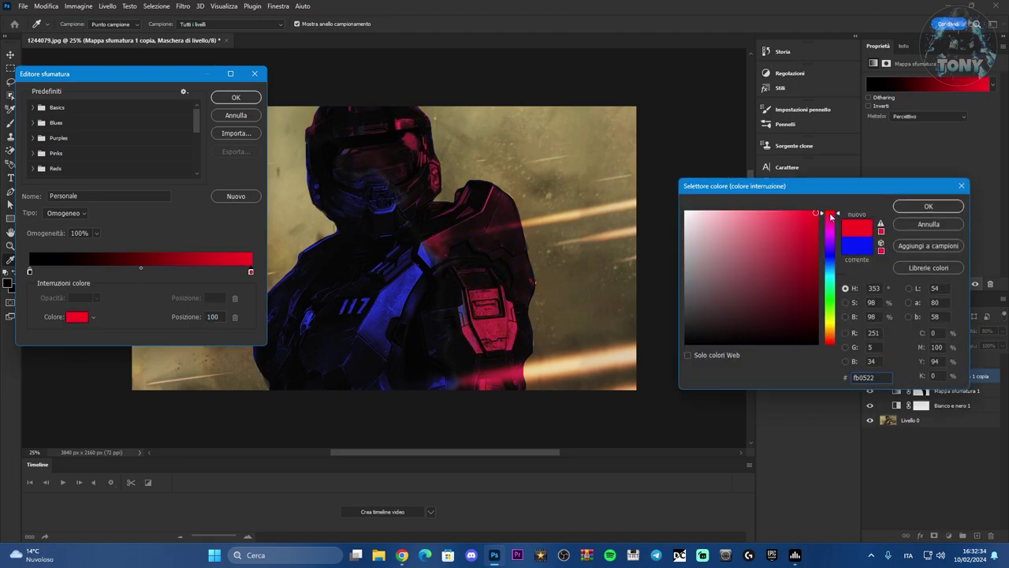
left_click(807, 214)
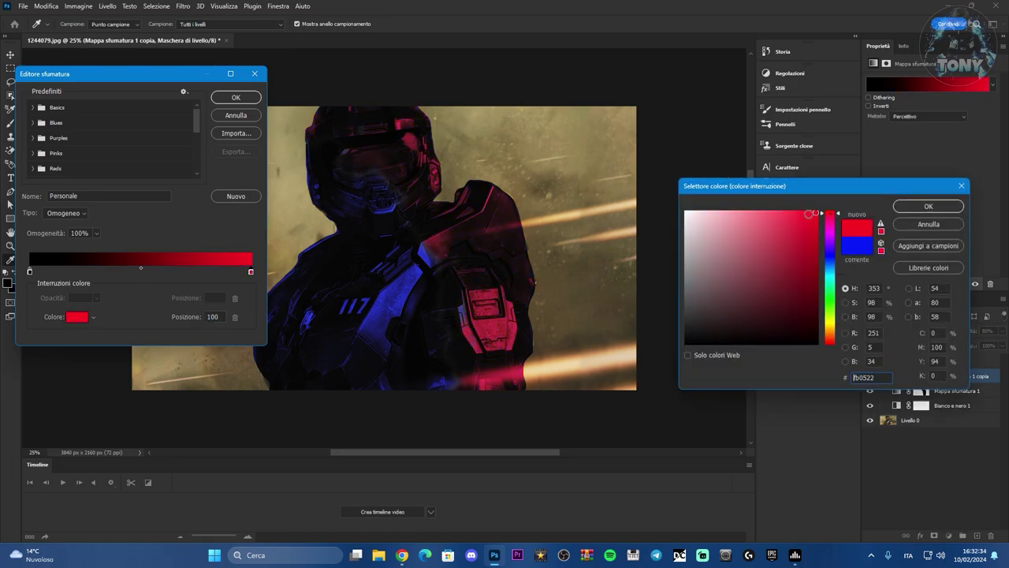
left_click(927, 207)
left_click_drag(252, 273, 126, 272)
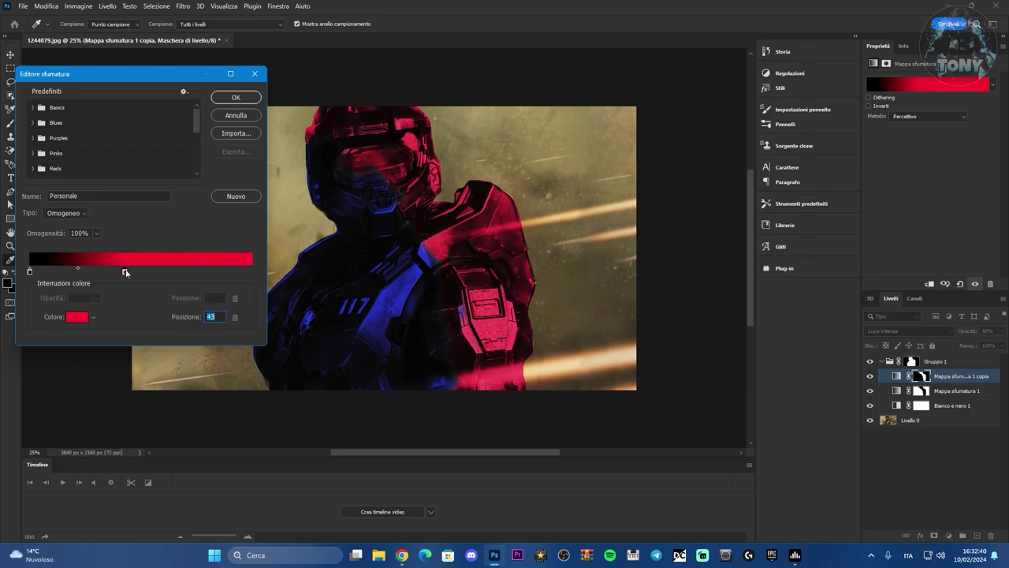
left_click(236, 97)
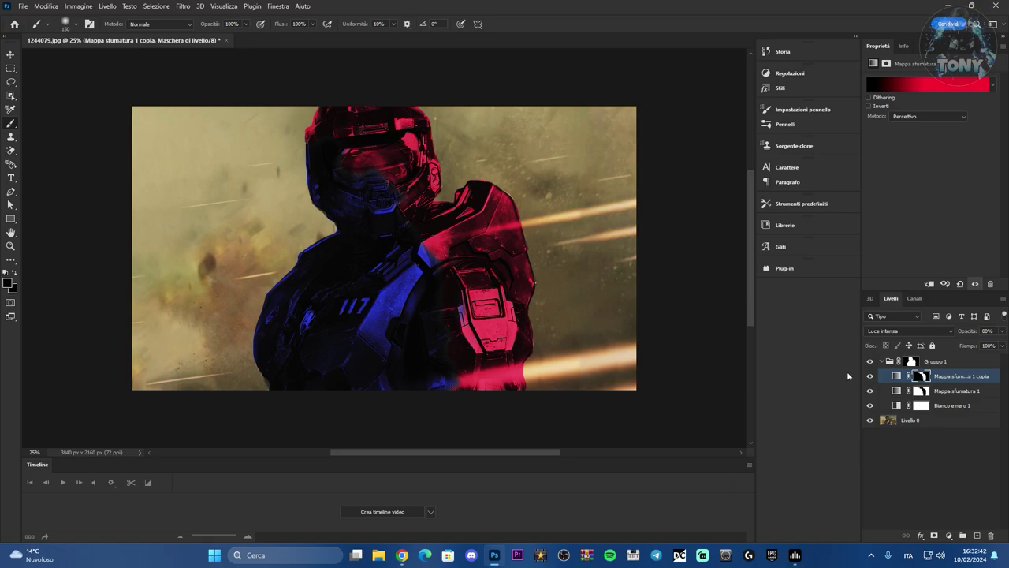
left_click(910, 330)
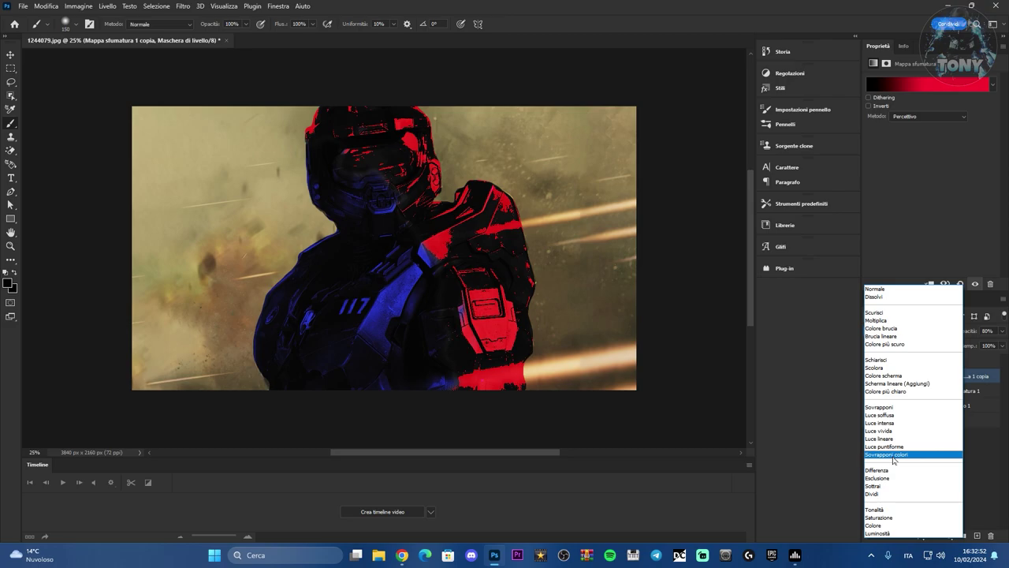
left_click(893, 423)
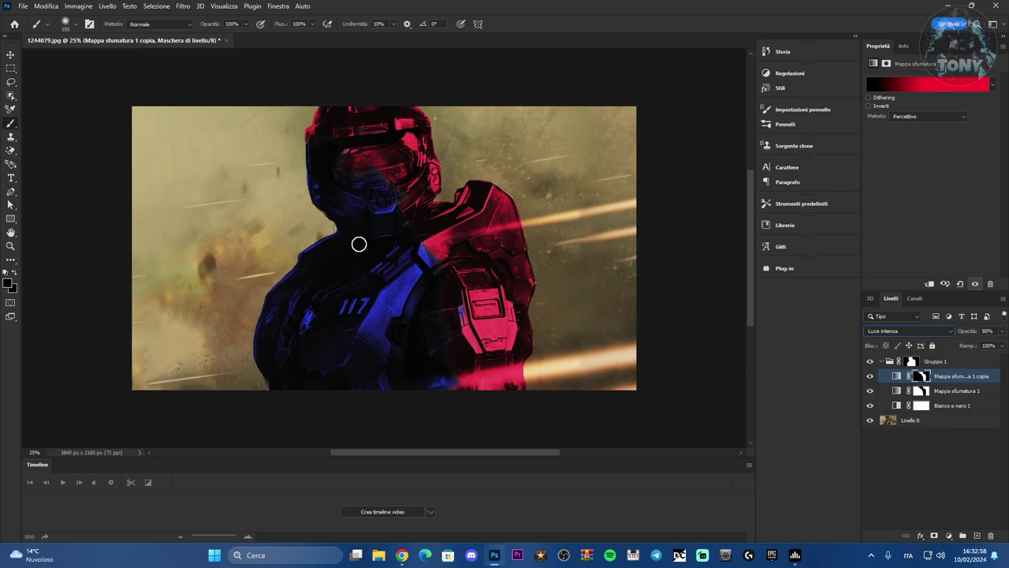
left_click(11, 56)
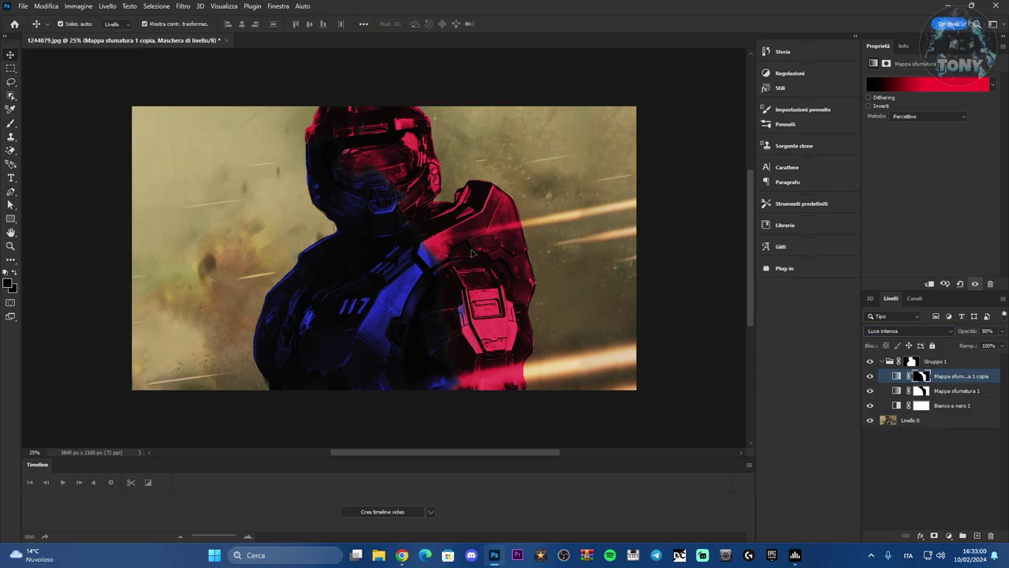
Step: Slide the copy's mask sideways and Free Transform it wider and larger downward
mouse_move(473, 252)
left_mouse_down()
mouse_move(444, 255)
mouse_move(468, 256)
left_mouse_up()
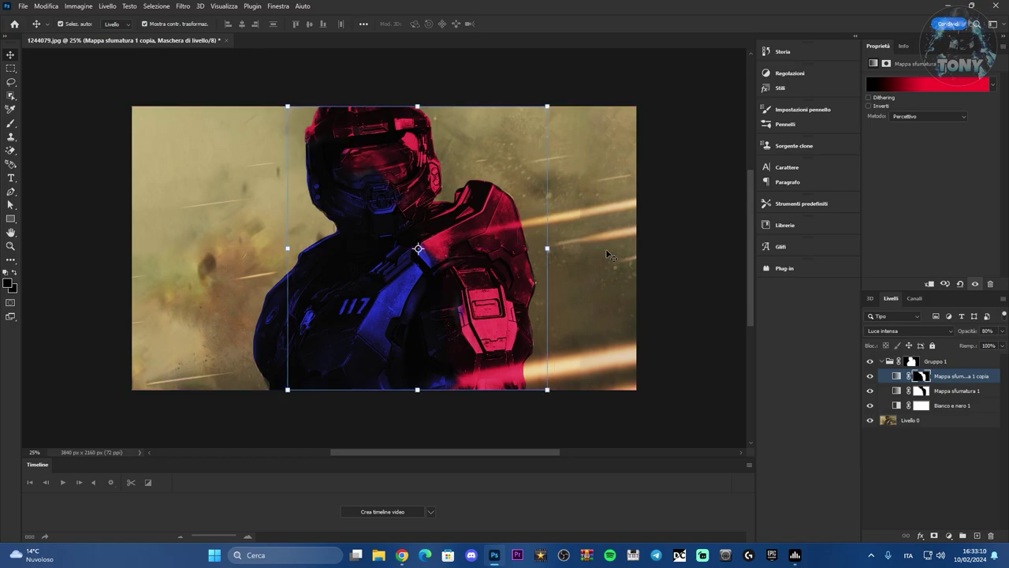
left_click_drag(547, 248, 553, 248)
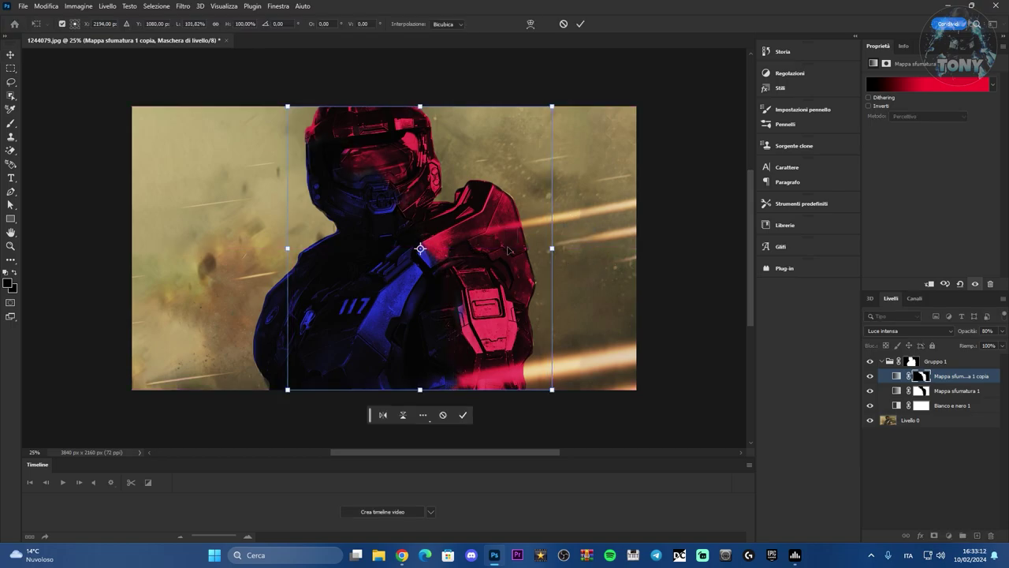
mouse_move(288, 248)
left_mouse_down()
mouse_move(265, 248)
mouse_move(291, 248)
mouse_move(279, 249)
left_mouse_up()
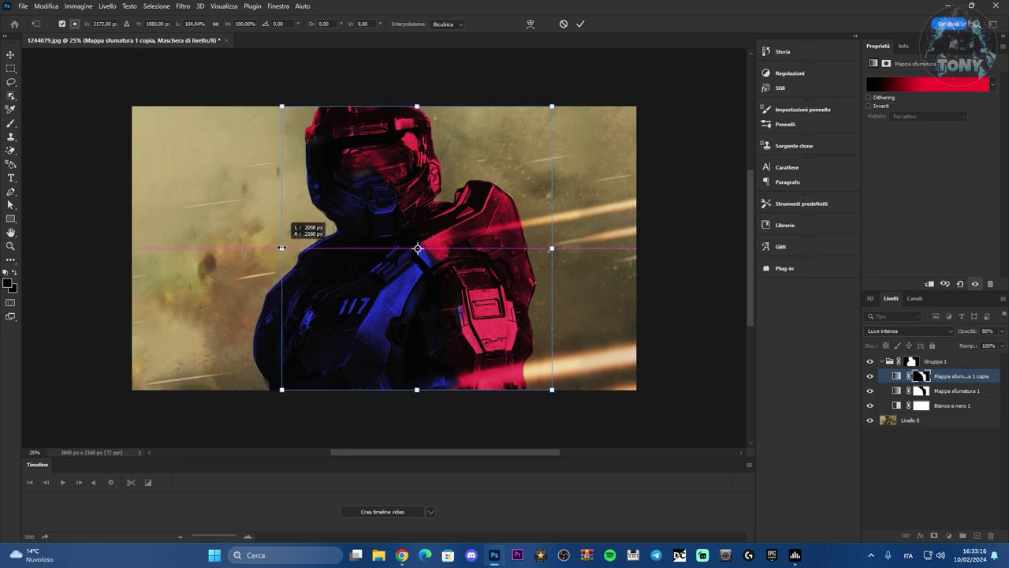
left_click_drag(280, 391, 269, 416)
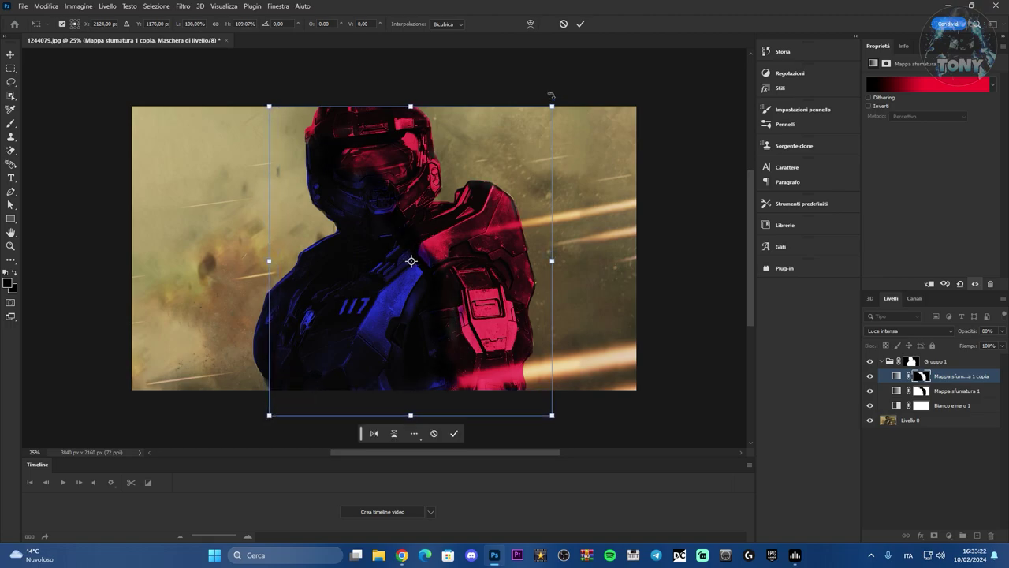
left_click(580, 24)
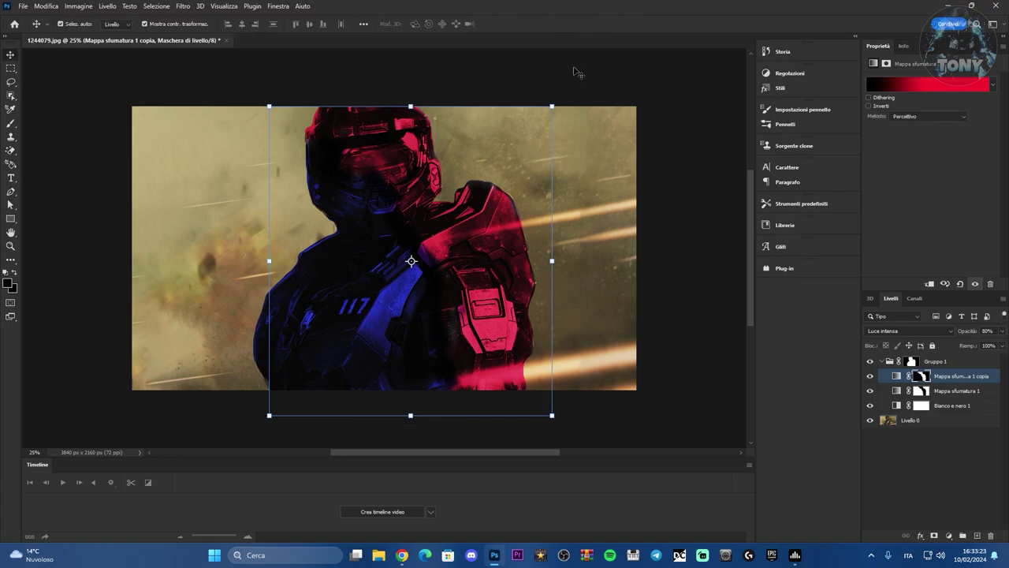
Step: Select the Mappa sfumatura 1 gradient map and lower its opacity to about 67%
left_click(951, 393)
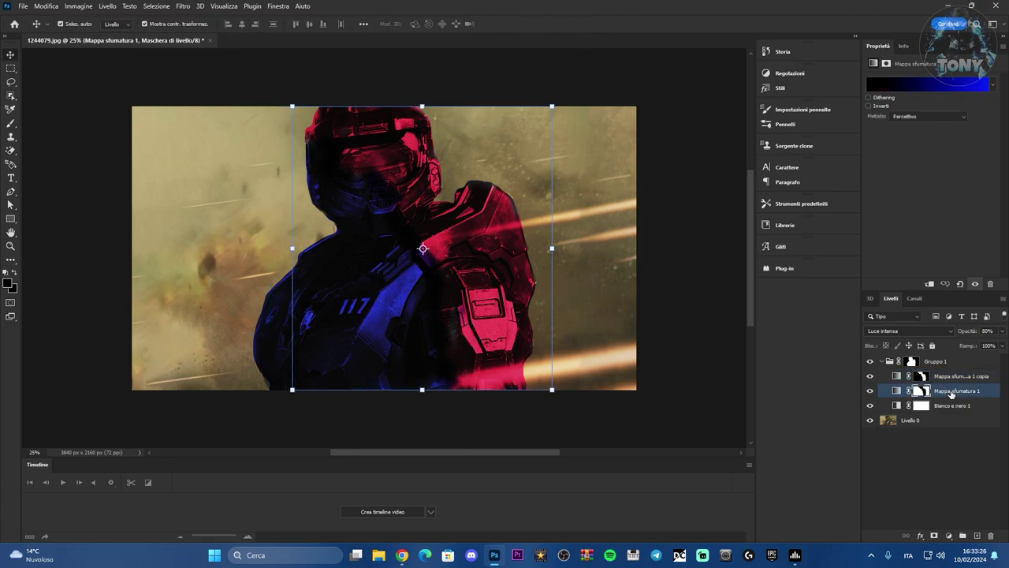
left_click(1001, 332)
left_click_drag(991, 345, 985, 345)
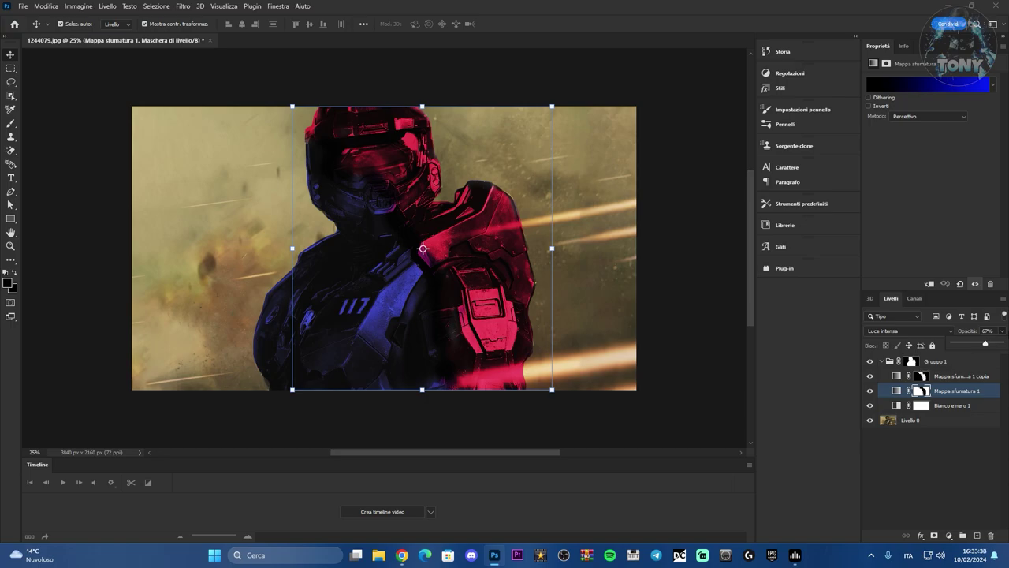
Step: Edit the lower gradient's blue end stop, shifting its colour from blue toward green
left_click(985, 87)
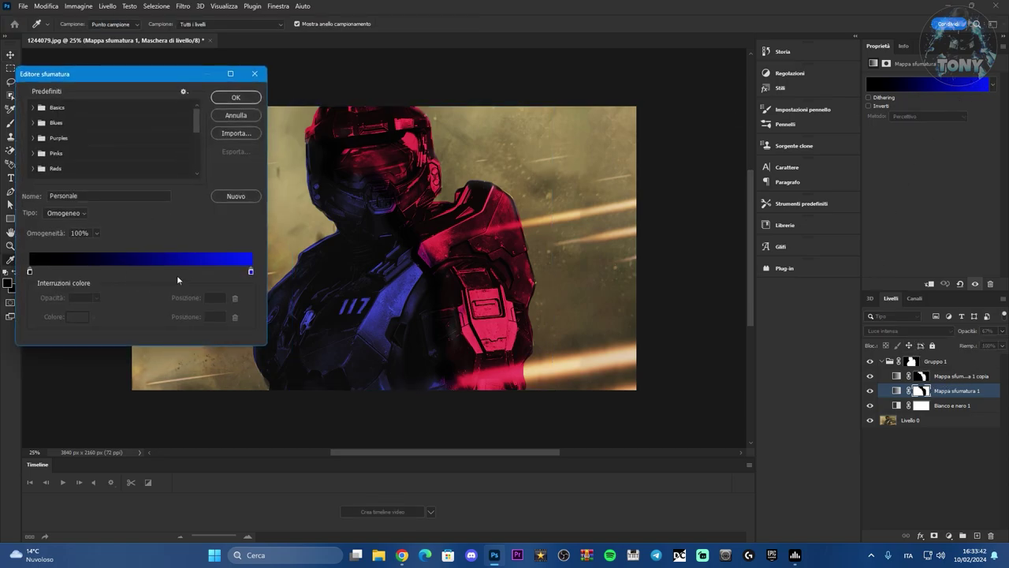
left_click(252, 272)
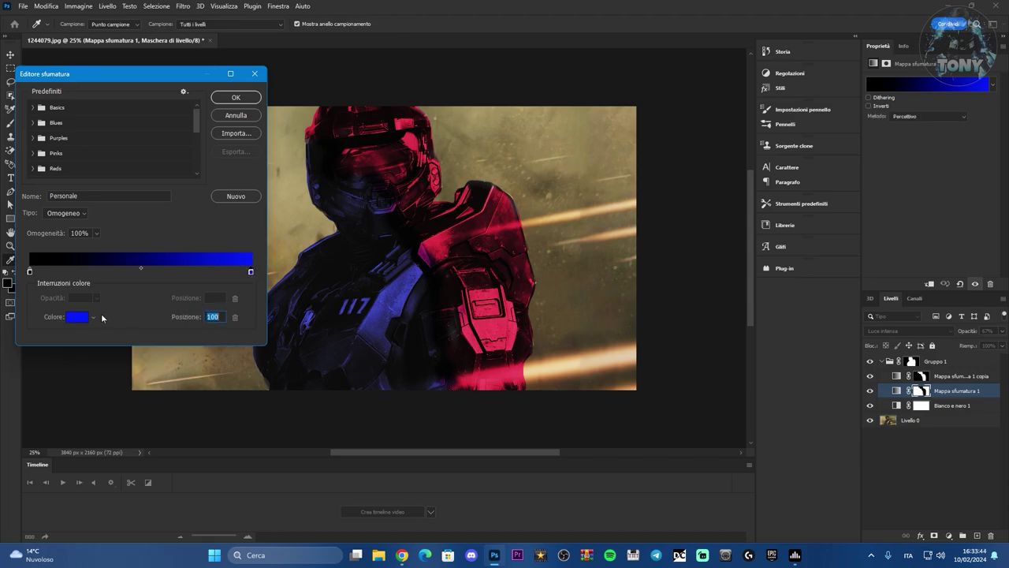
left_click(79, 317)
left_click(762, 234)
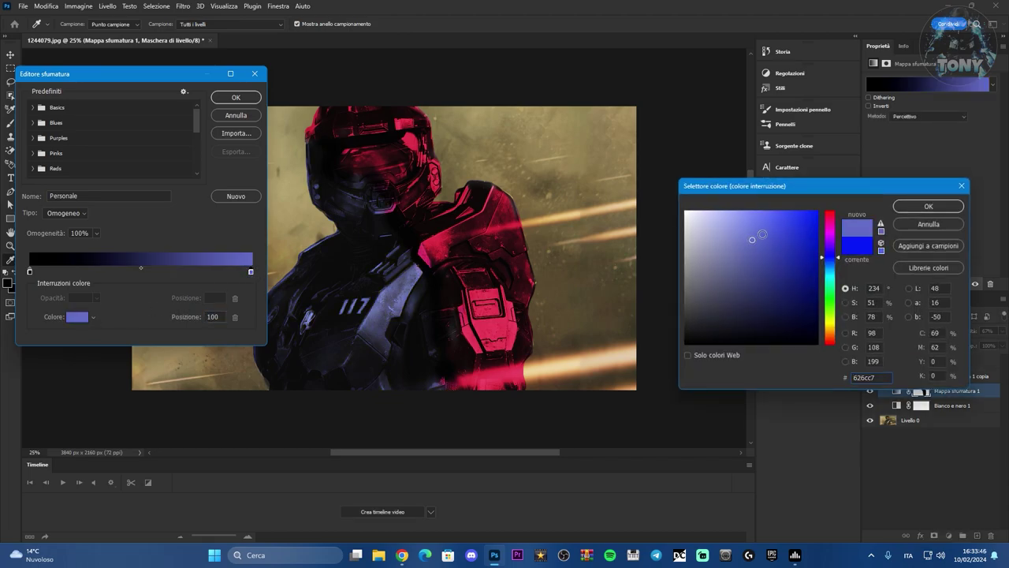
left_click_drag(762, 234, 815, 213)
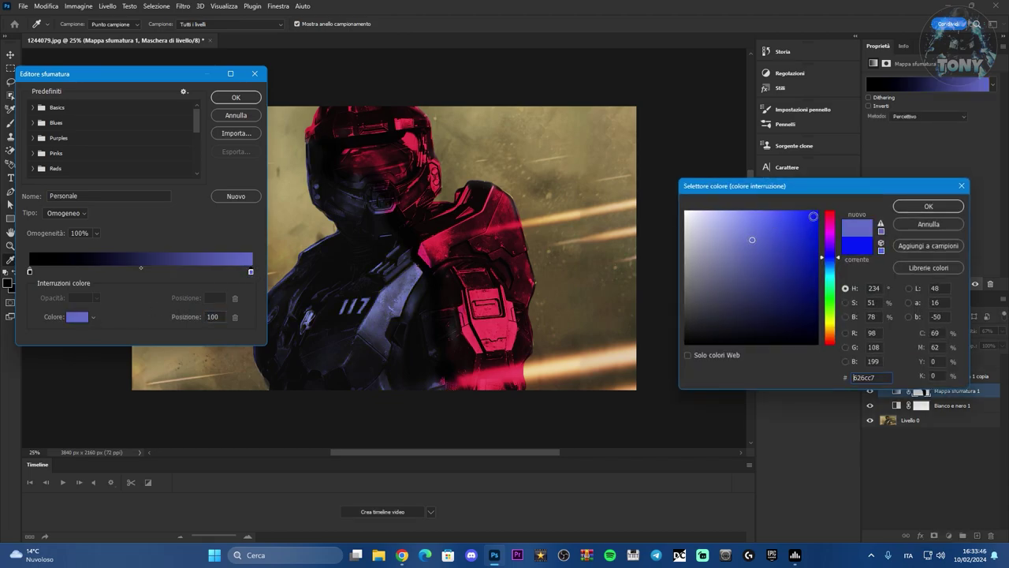
left_click(829, 280)
left_click_drag(834, 282, 833, 301)
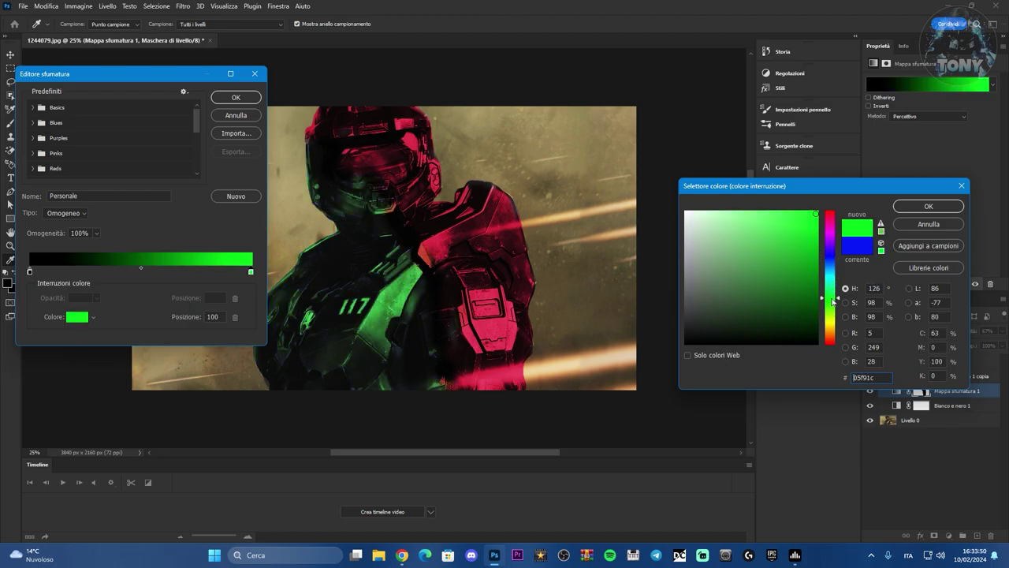
Step: Settle on yellow-green #61f905 for the end stop, apply the gradient, and select Mappa sfumatura 1 copia
left_click(831, 277)
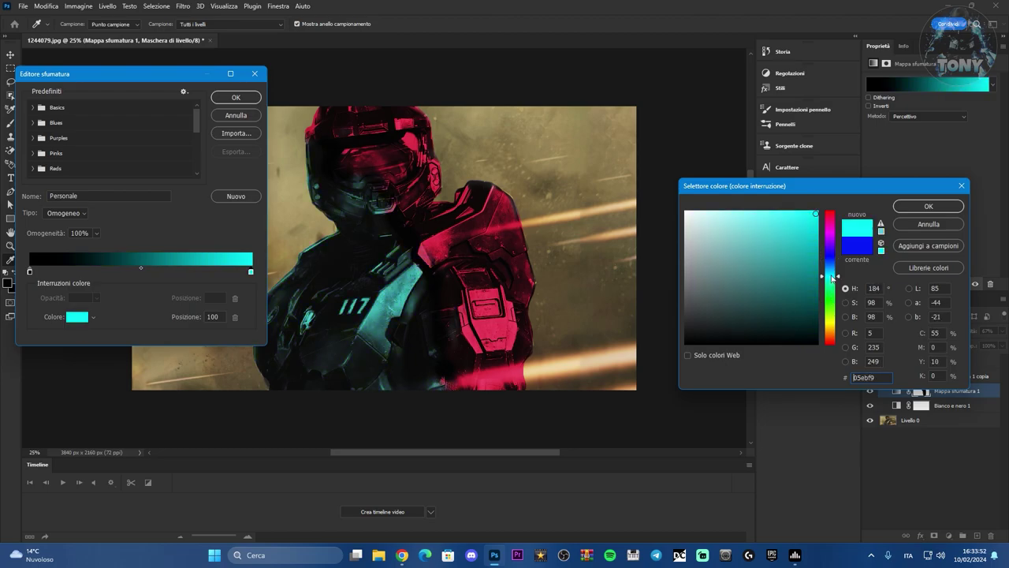
left_click(831, 264)
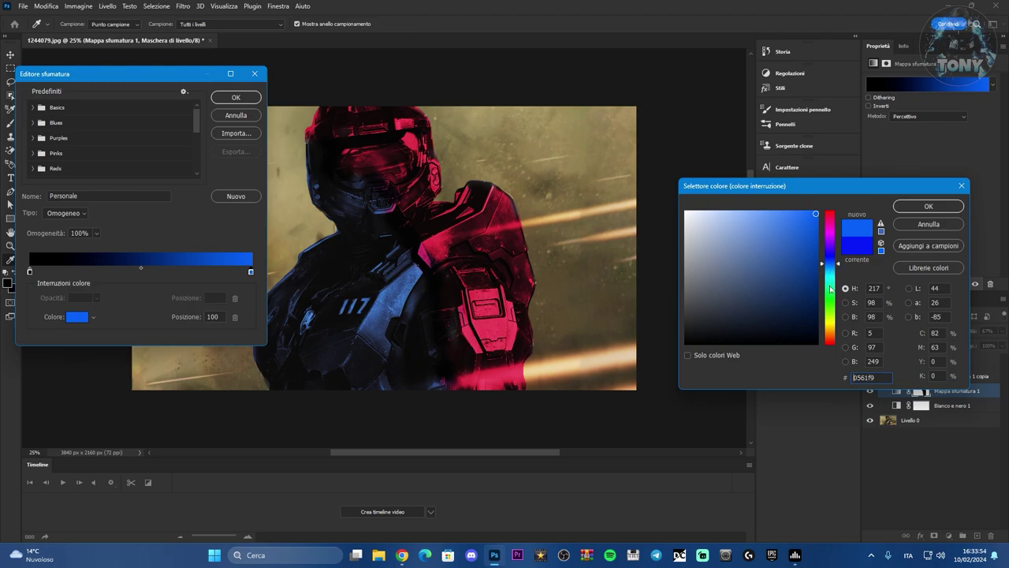
left_click(831, 311)
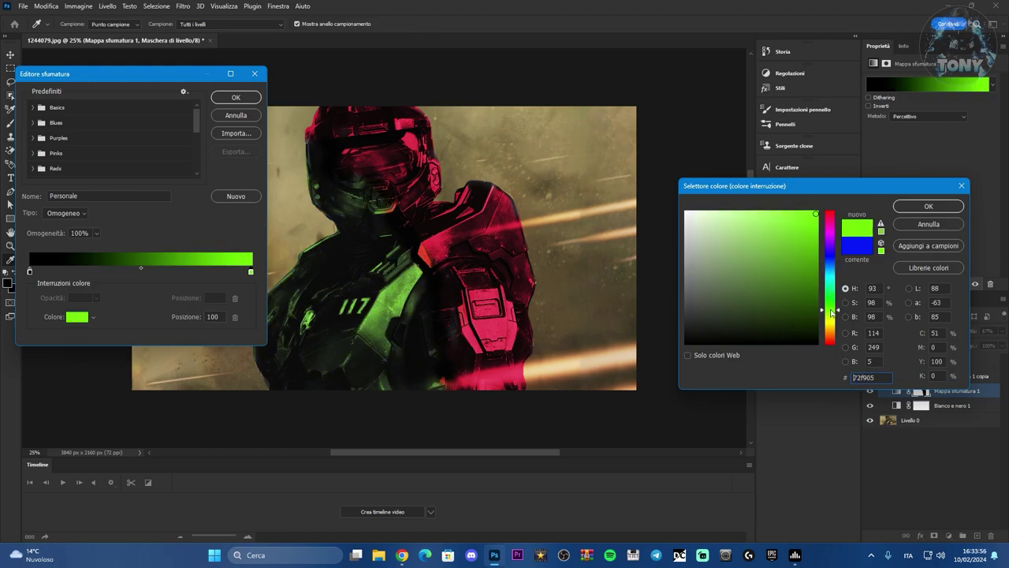
left_click(831, 292)
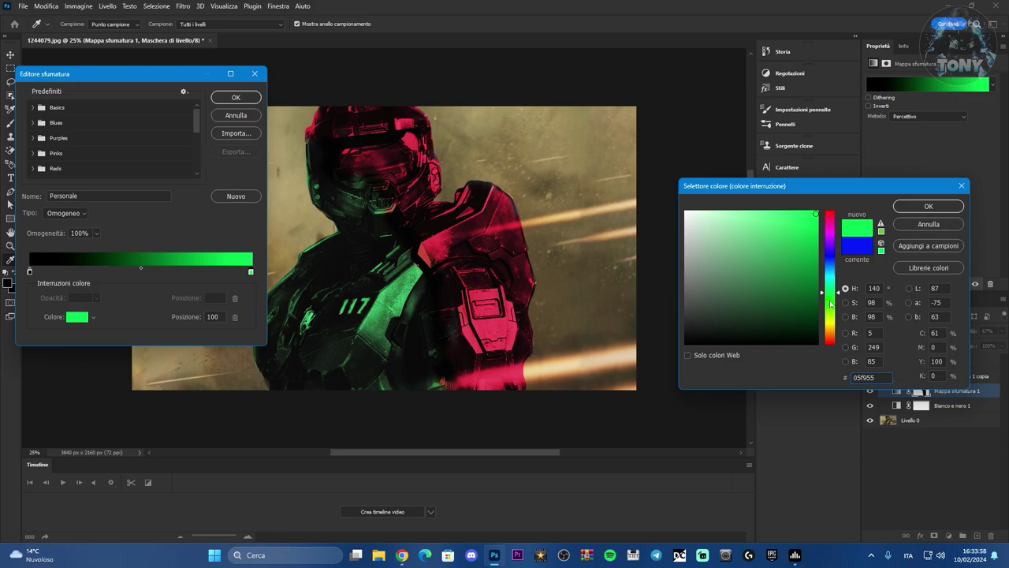
left_click(831, 310)
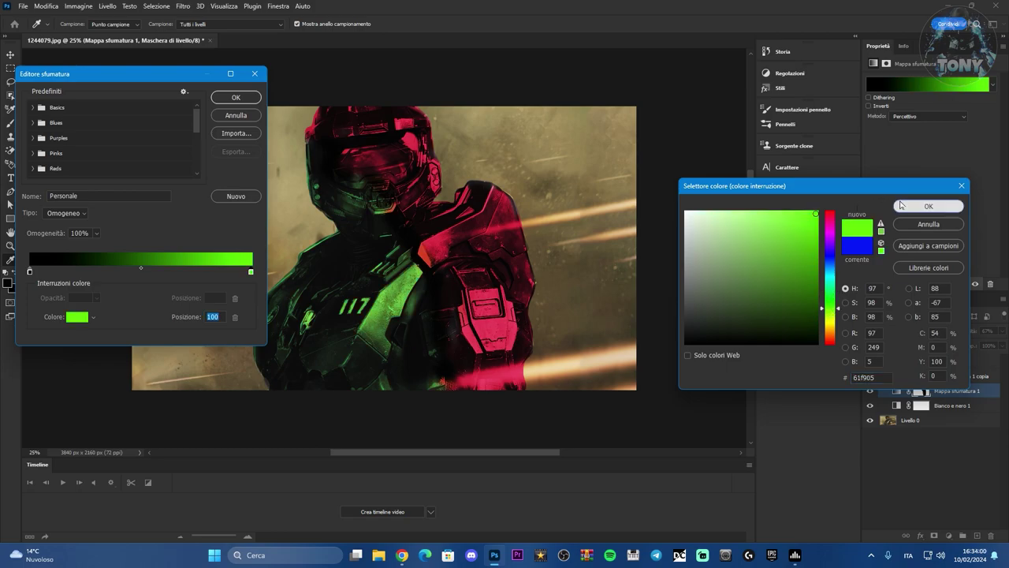
left_click(928, 205)
left_click(236, 97)
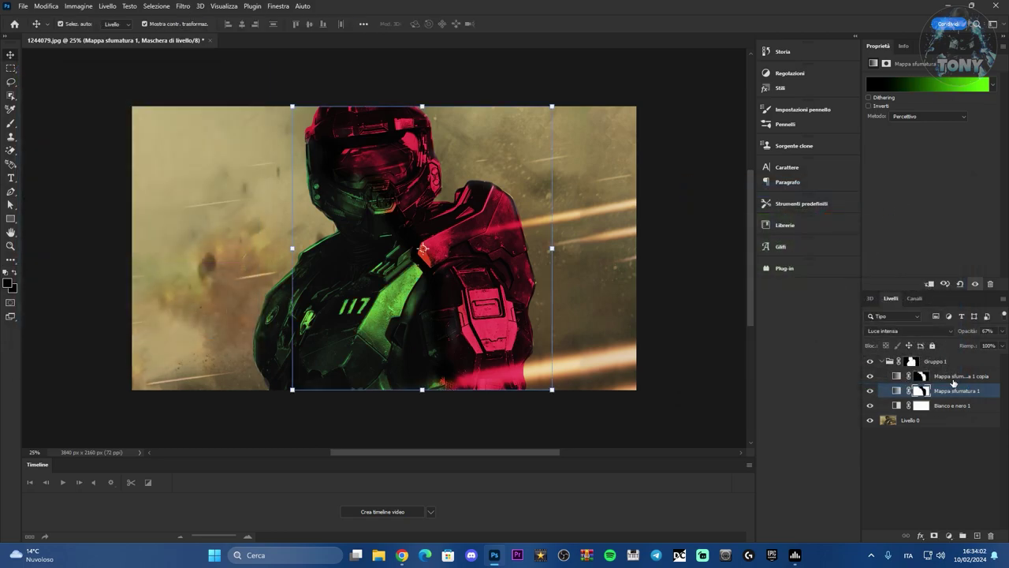
left_click(950, 377)
Step: In the copy layer's gradient, change the red stop at position 47 to green
left_click(991, 88)
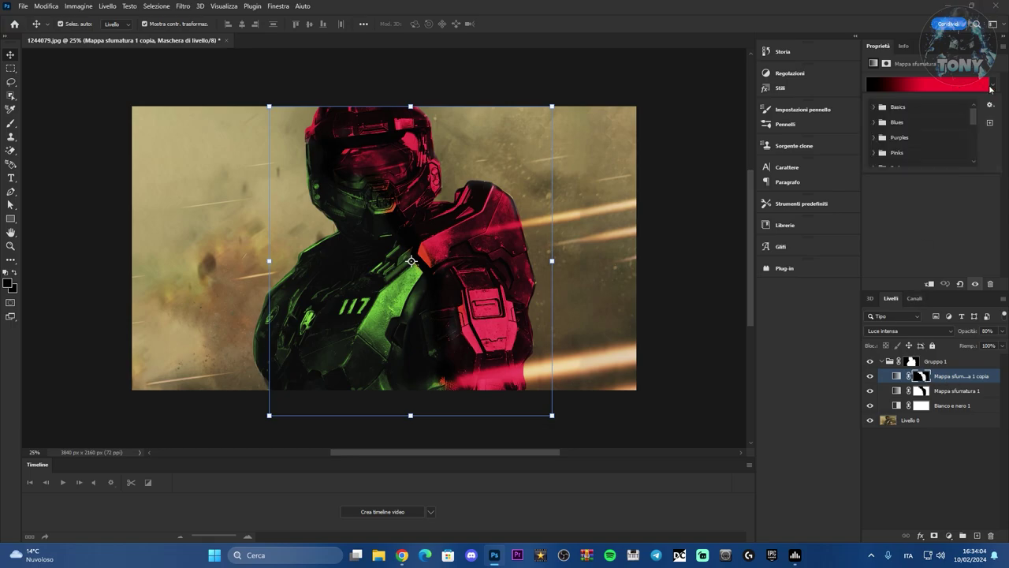
left_click(992, 88)
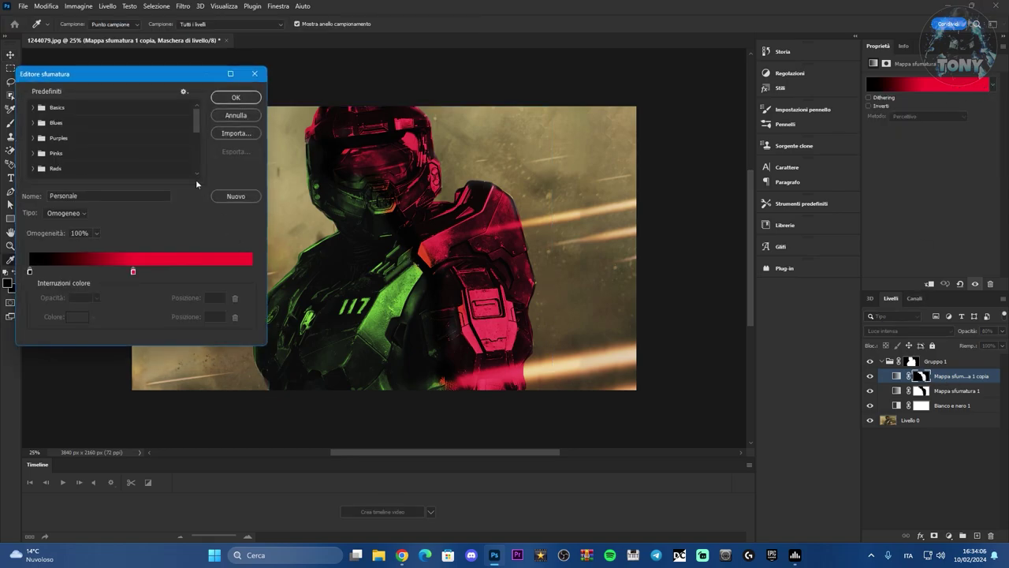
left_click(134, 271)
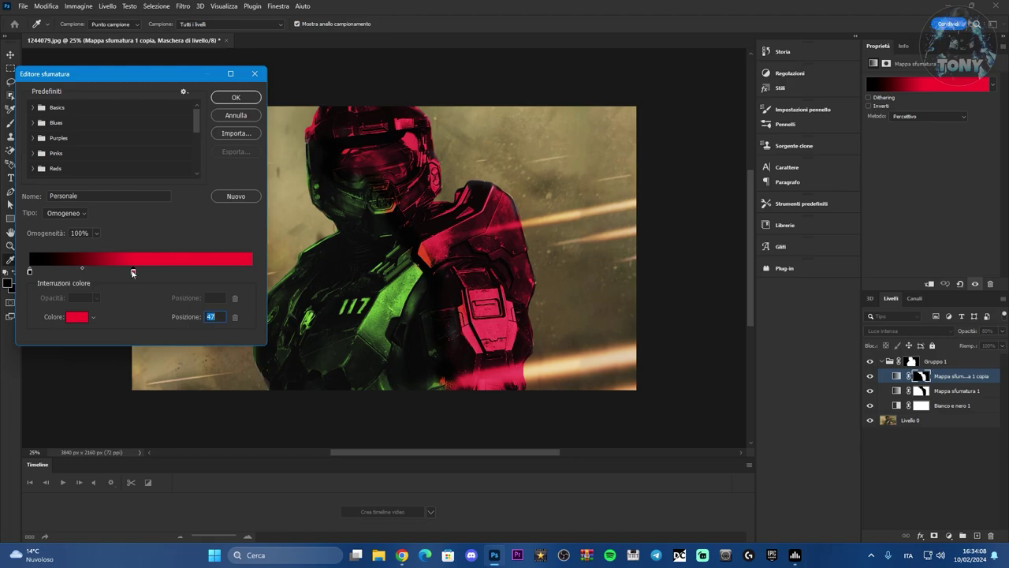
left_click(78, 317)
left_click(829, 290)
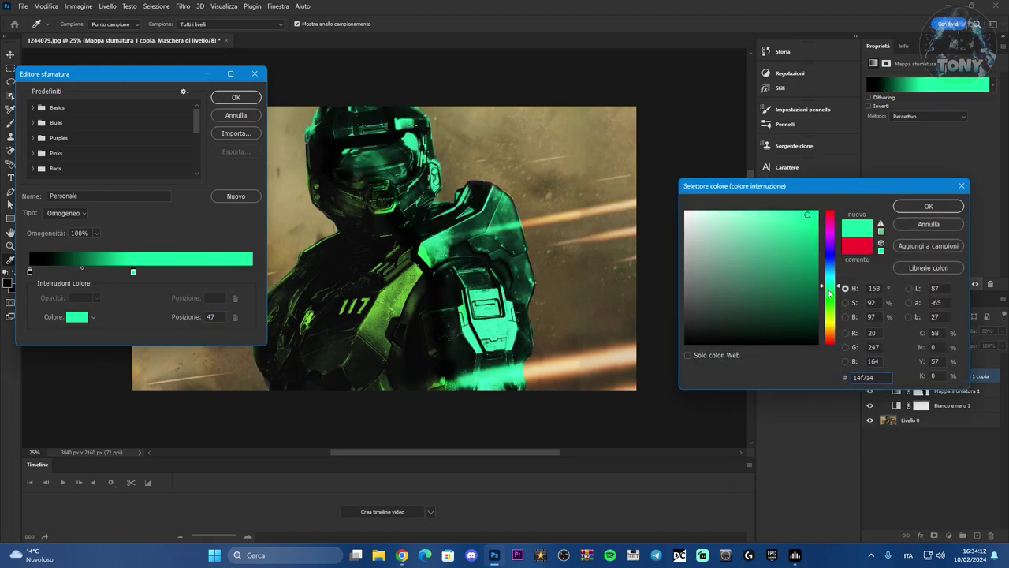
left_click(827, 290)
Step: Refine that stop's colour to teal-green #14f7b4
left_click(829, 259)
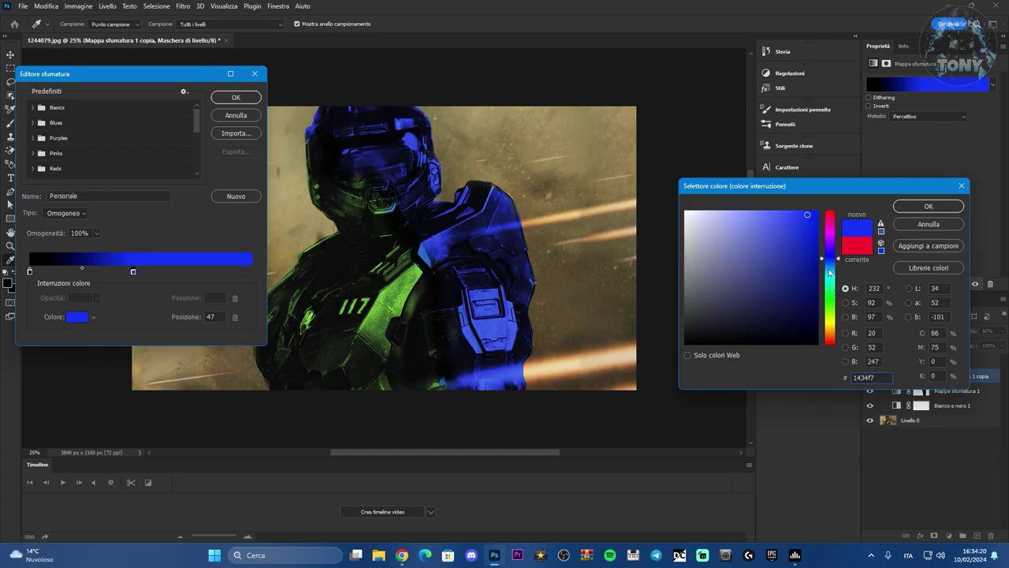
left_click(829, 278)
left_click(829, 266)
left_click(829, 292)
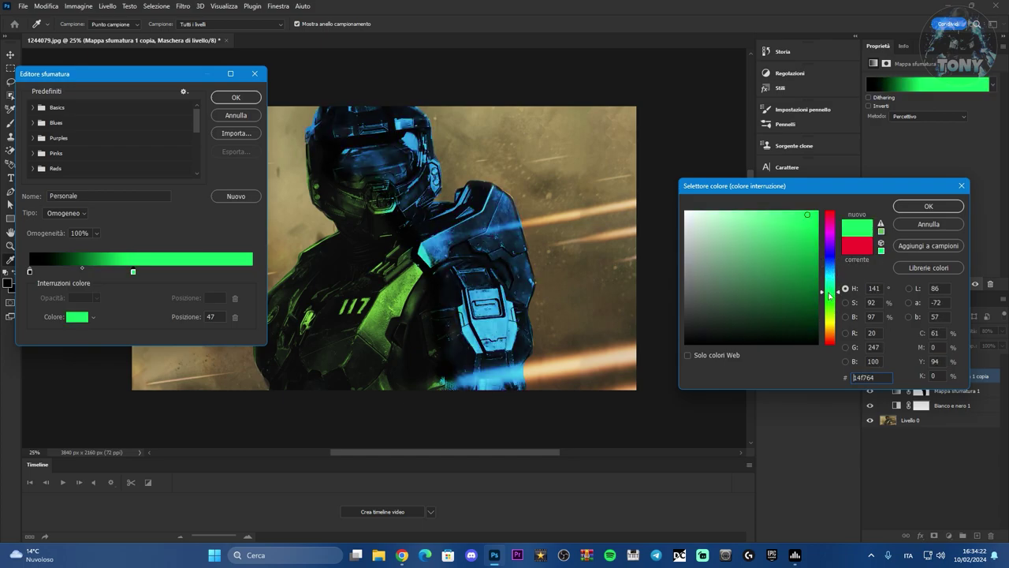
left_click_drag(830, 292, 830, 285)
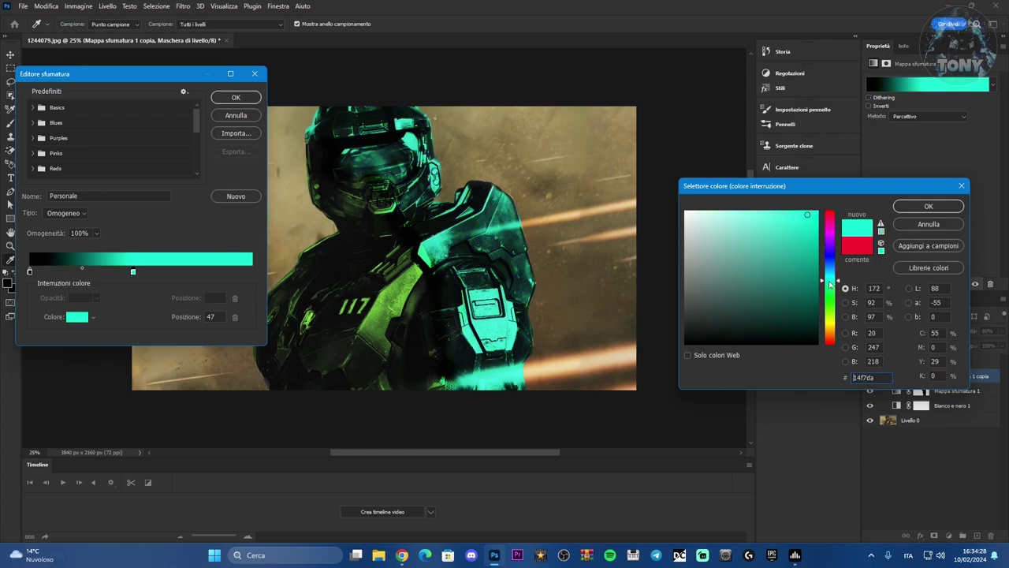
left_click_drag(829, 288, 830, 289)
left_click(226, 100)
left_click(928, 206)
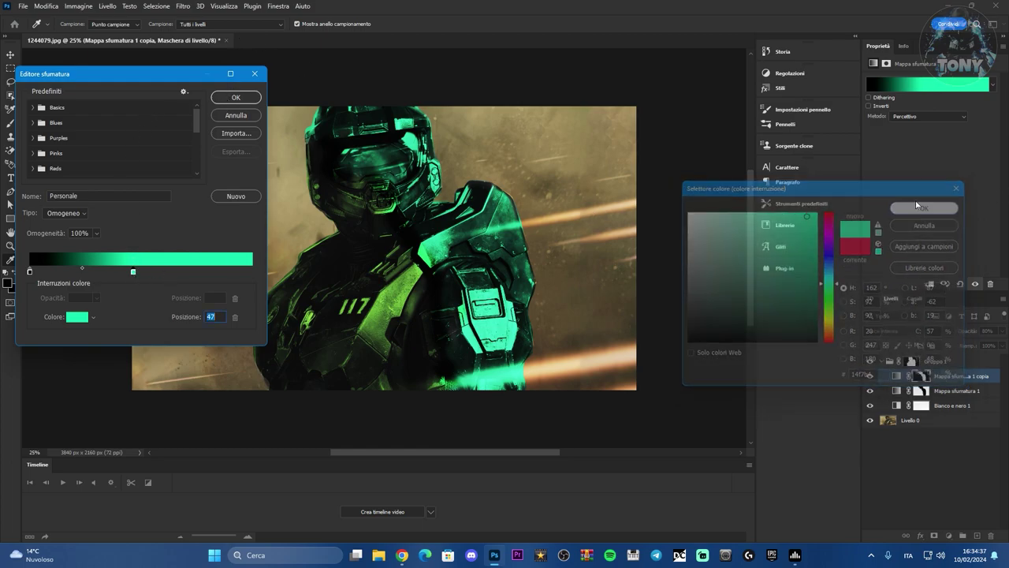
Step: Move the teal stop to position 57 and apply the gradient
left_click(133, 273)
left_click_drag(133, 273, 160, 275)
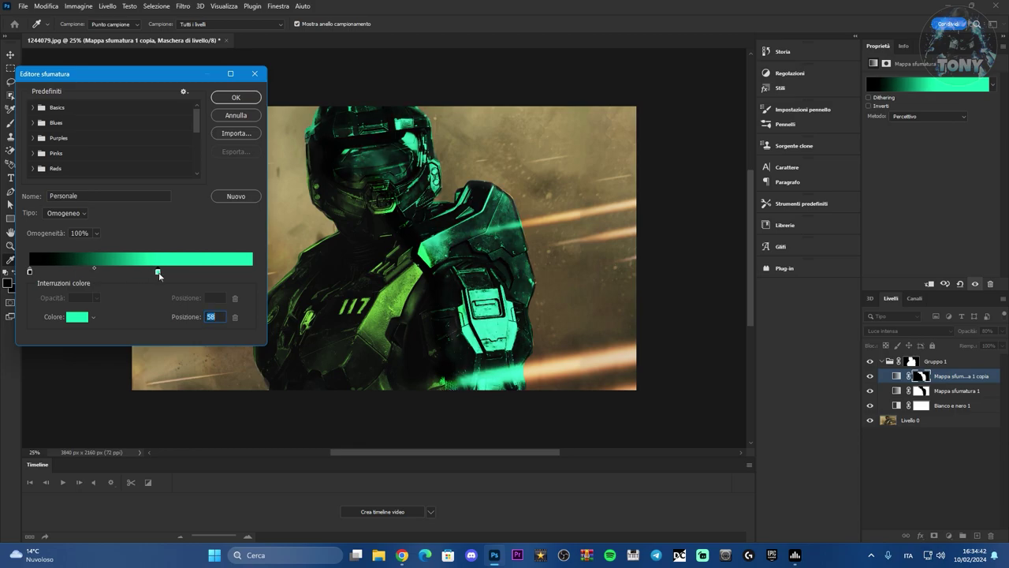
left_click(232, 98)
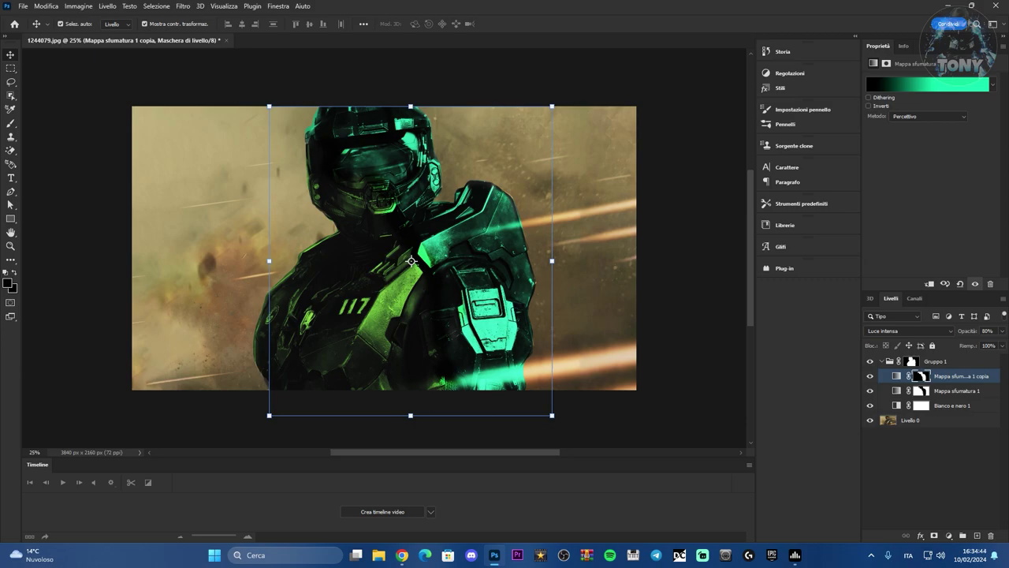
Step: Switch to the Path Selection tool to hide the transform box around the image
left_click(11, 205)
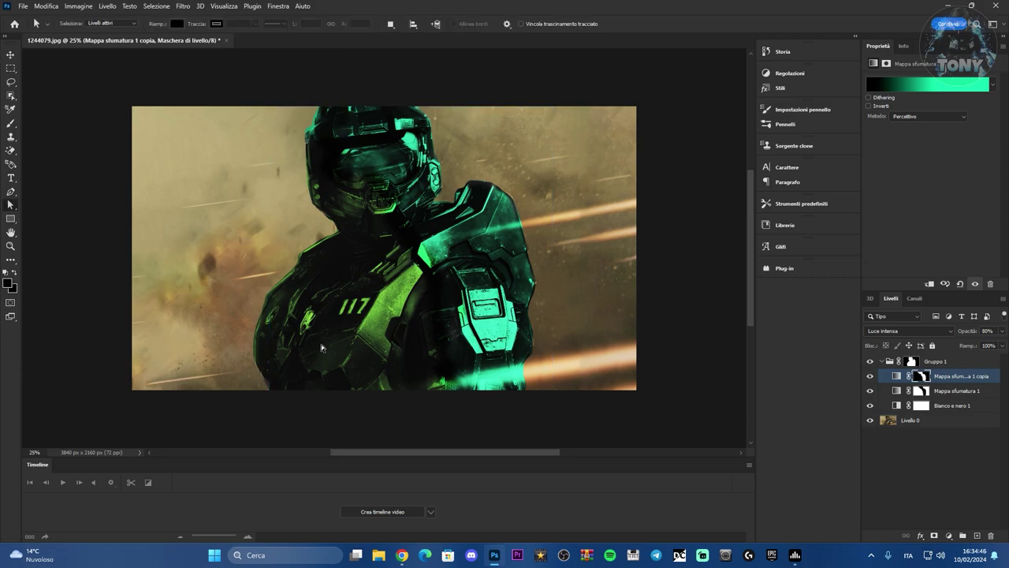